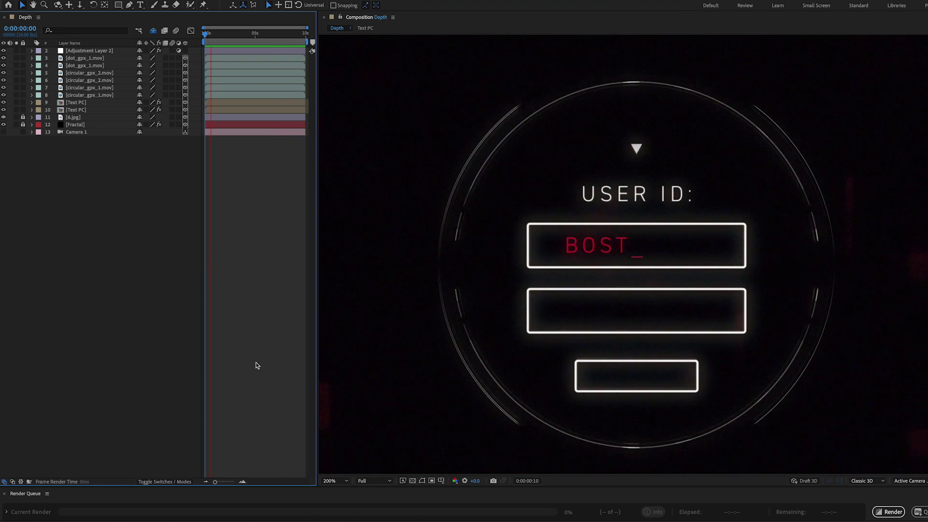
# Step: Fit the whole login frame in view, select Camera 1 and expand its Transform properties
pyautogui.press(',')
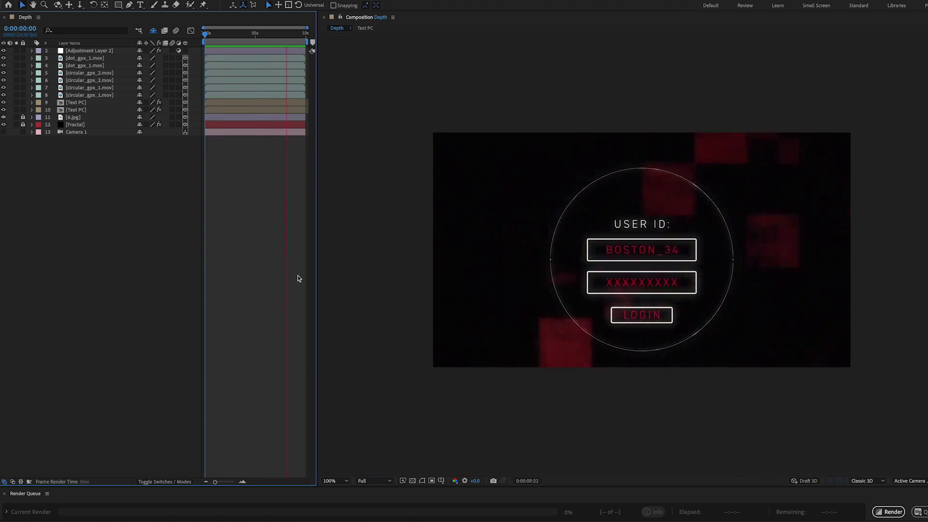
pyautogui.click(72, 135)
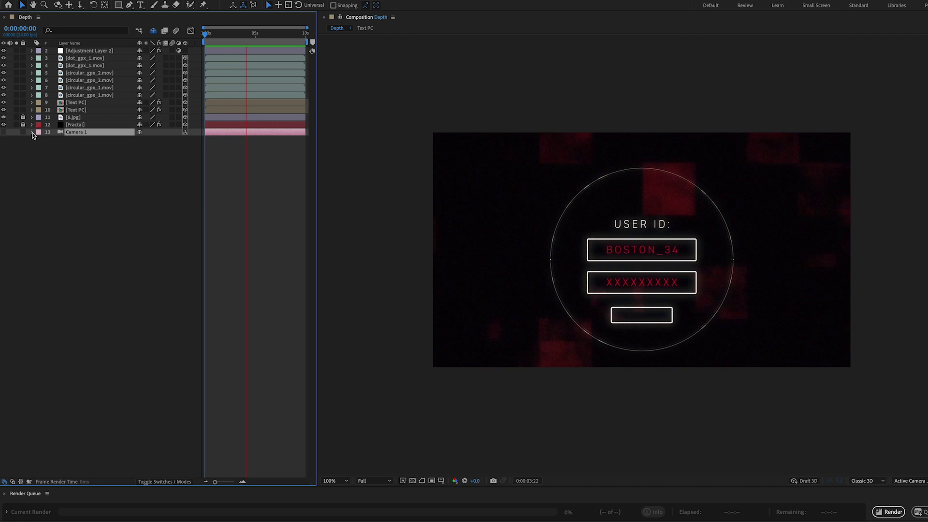
pyautogui.click(32, 135)
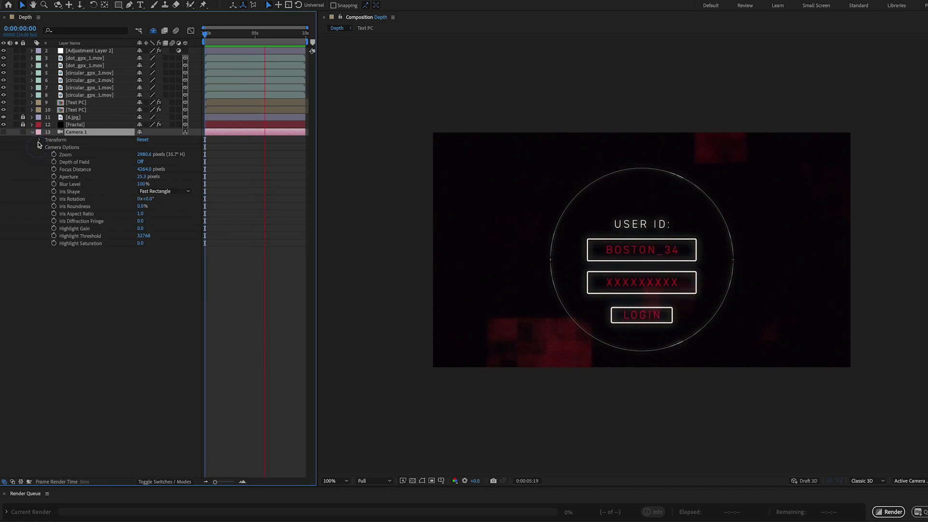
pyautogui.click(40, 140)
pyautogui.click(40, 141)
# Step: Inspect Camera 1's Position with its wiggle(3,5) expression, plus Orientation, X Rotation and Y Rotation
pyautogui.click(68, 147)
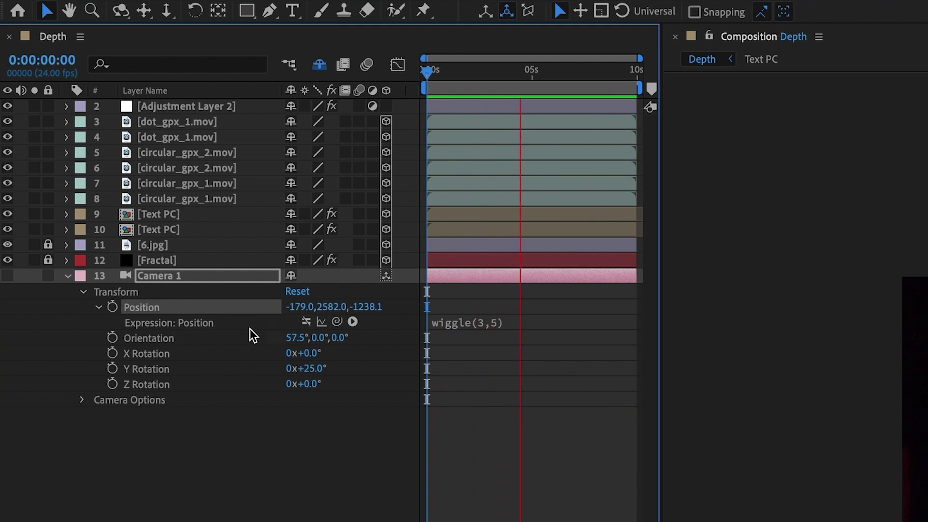
pyautogui.click(151, 354)
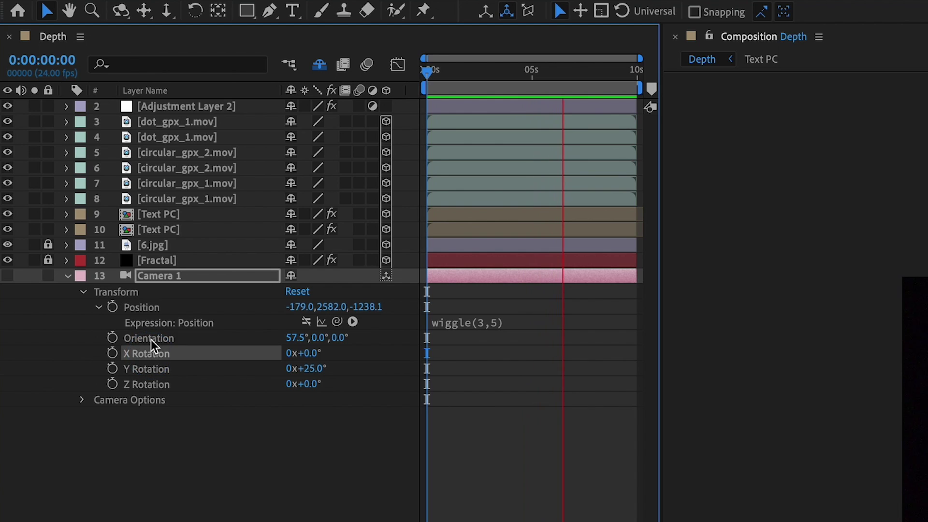
pyautogui.click(150, 339)
pyautogui.click(154, 353)
pyautogui.click(152, 369)
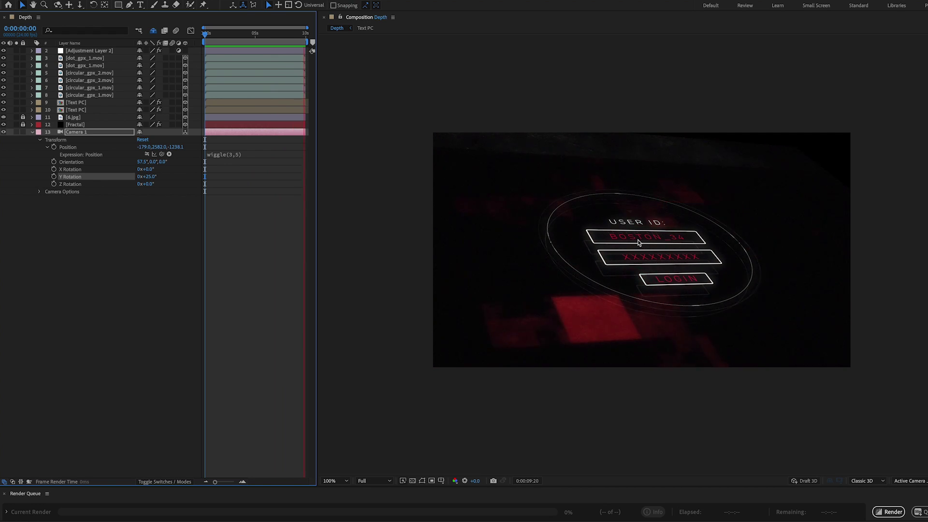
# Step: Stop playback, move the time to 0:00:06:20 and expand Camera 1's Camera Options
pyautogui.press('space')
pyautogui.moveTo(219, 37); pyautogui.dragTo(275, 54)
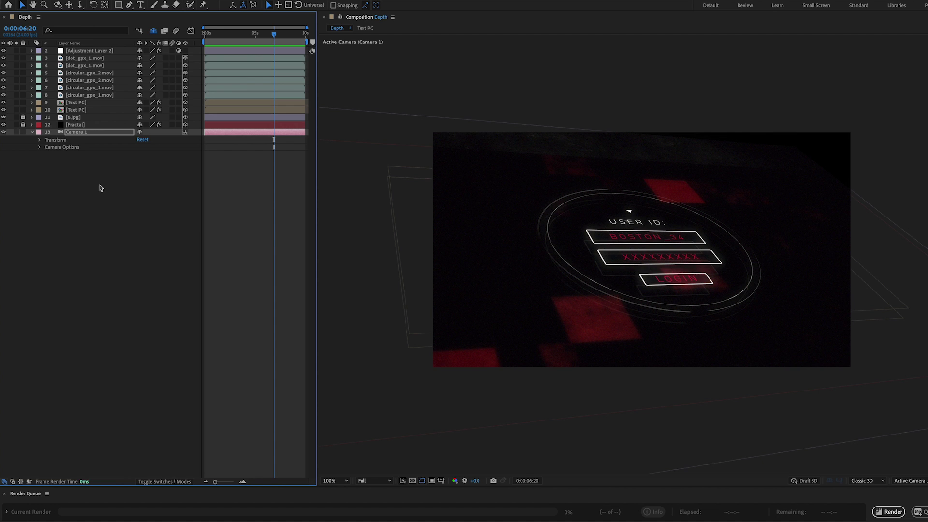
pyautogui.click(39, 147)
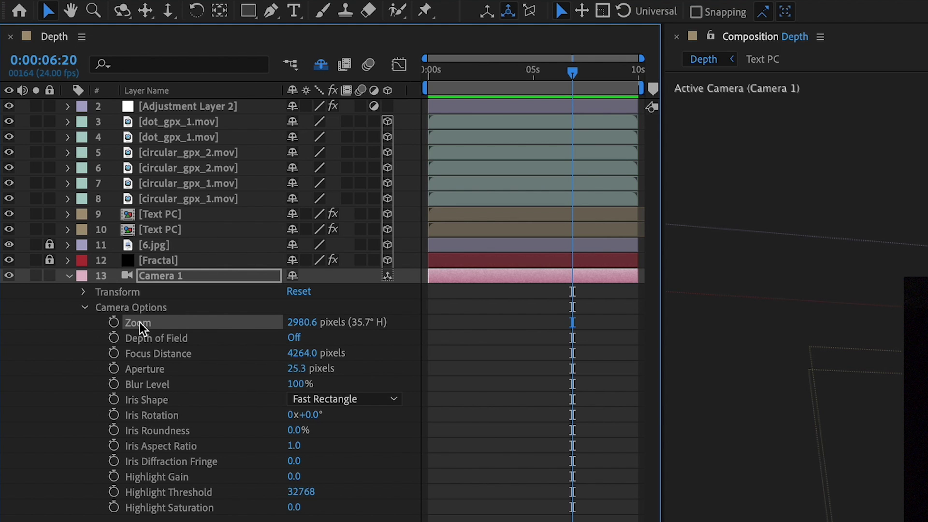
# Step: Select the Camera Options properties from Zoom through Iris Shape to review their values
pyautogui.keyDown('shift'); pyautogui.click(140, 336); pyautogui.keyUp('shift')
pyautogui.keyDown('shift'); pyautogui.click(159, 354); pyautogui.keyUp('shift')
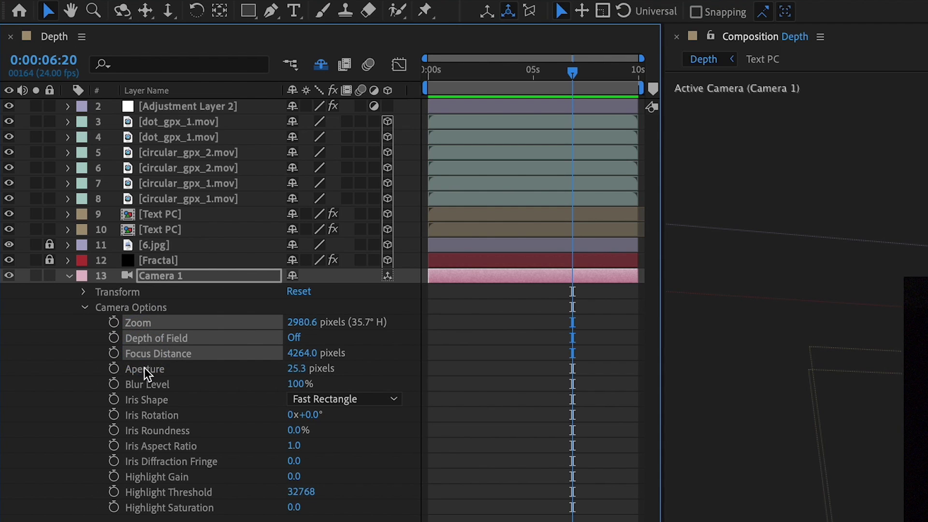
pyautogui.keyDown('shift'); pyautogui.click(144, 368); pyautogui.keyUp('shift')
pyautogui.keyDown('shift'); pyautogui.click(143, 384); pyautogui.keyUp('shift')
pyautogui.keyDown('shift'); pyautogui.click(144, 399); pyautogui.keyUp('shift')
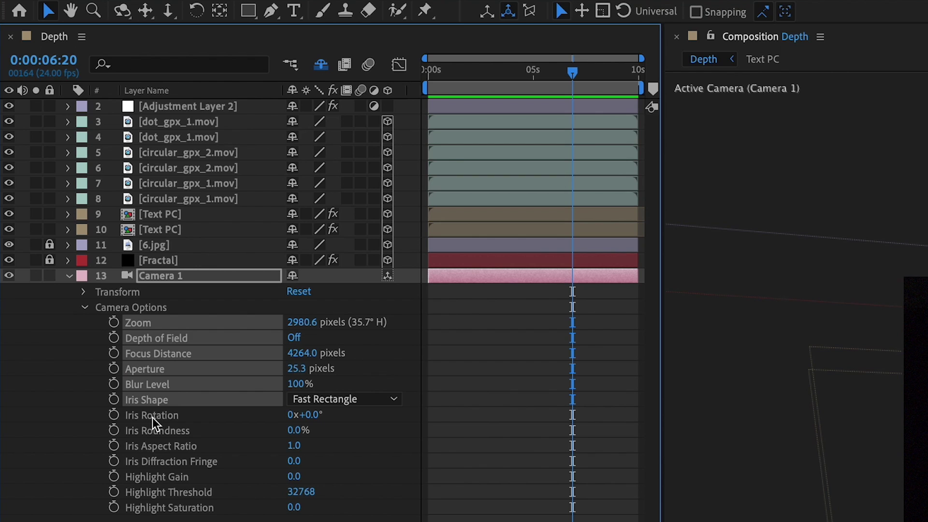
pyautogui.keyDown('shift'); pyautogui.click(153, 416); pyautogui.keyUp('shift')
pyautogui.click(152, 415)
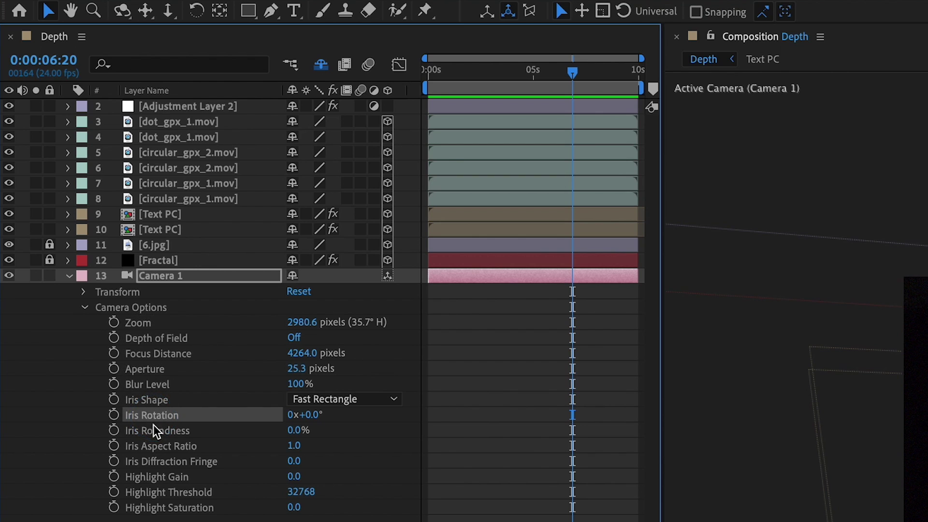
pyautogui.keyDown('shift'); pyautogui.click(172, 508); pyautogui.keyUp('shift')
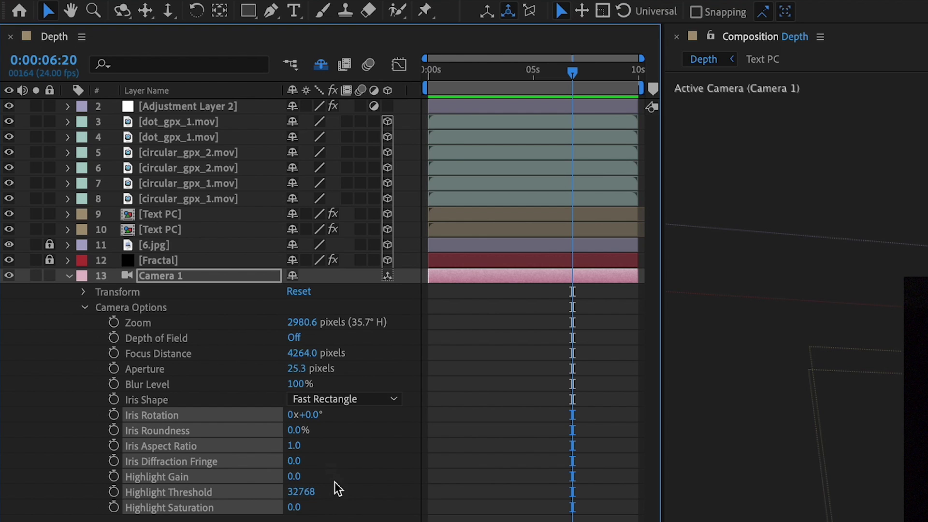
pyautogui.click(147, 399)
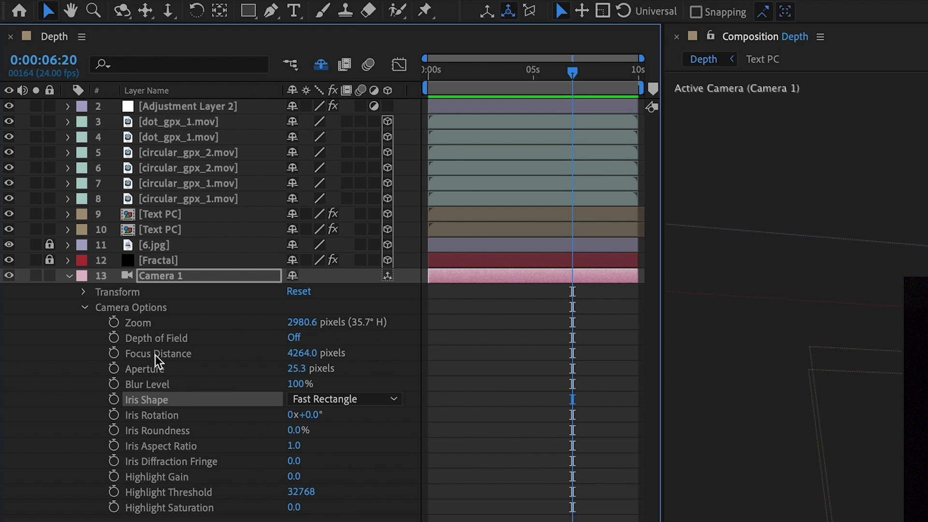
pyautogui.keyDown('shift'); pyautogui.click(145, 323); pyautogui.keyUp('shift')
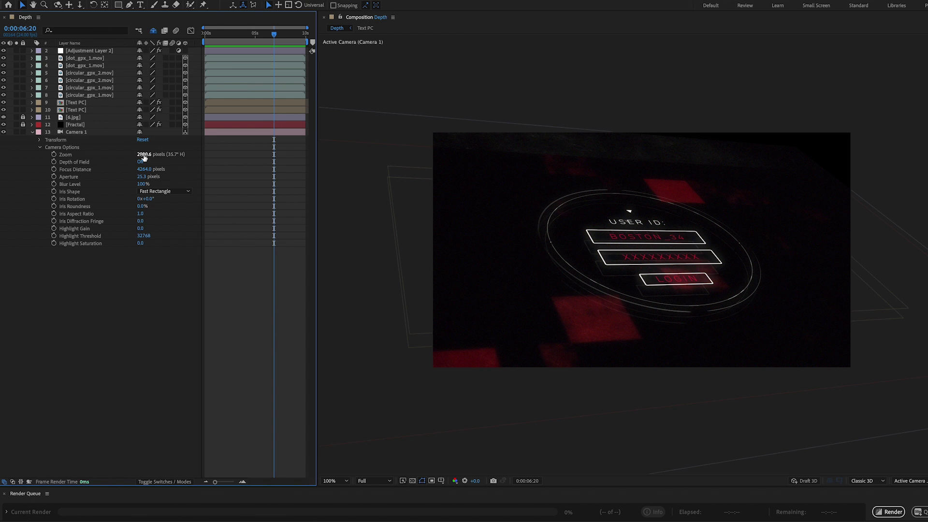
# Step: Raise Camera 1's Zoom to 4266 pixels so the login ring appears larger
pyautogui.moveTo(144, 155); pyautogui.dragTo(455, 160)
pyautogui.click(145, 154)
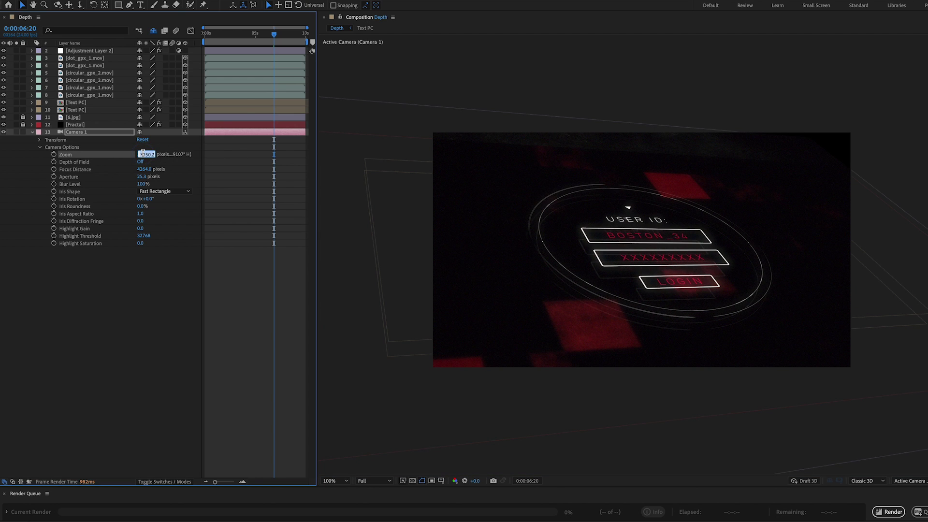
pyautogui.press('Return')
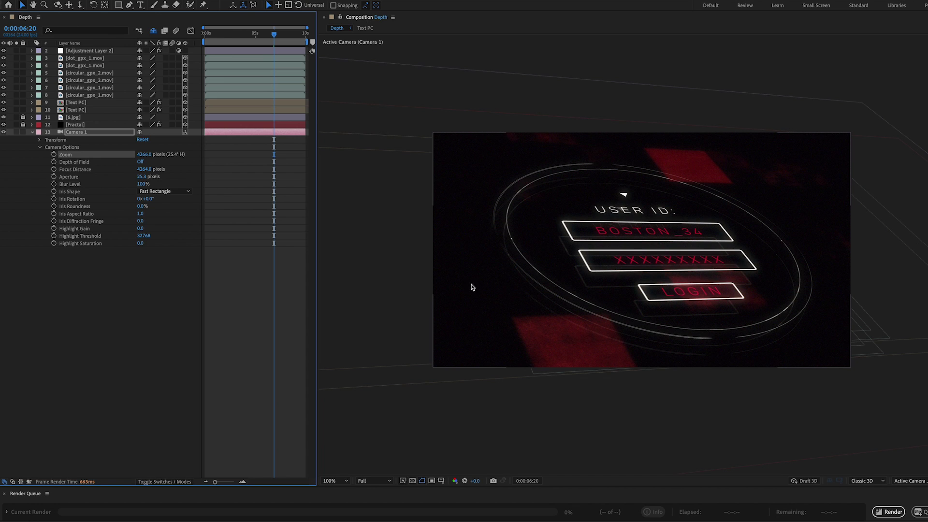
# Step: Turn on Camera 1's Depth of Field and raise Aperture to 2500 pixels
pyautogui.click(83, 165)
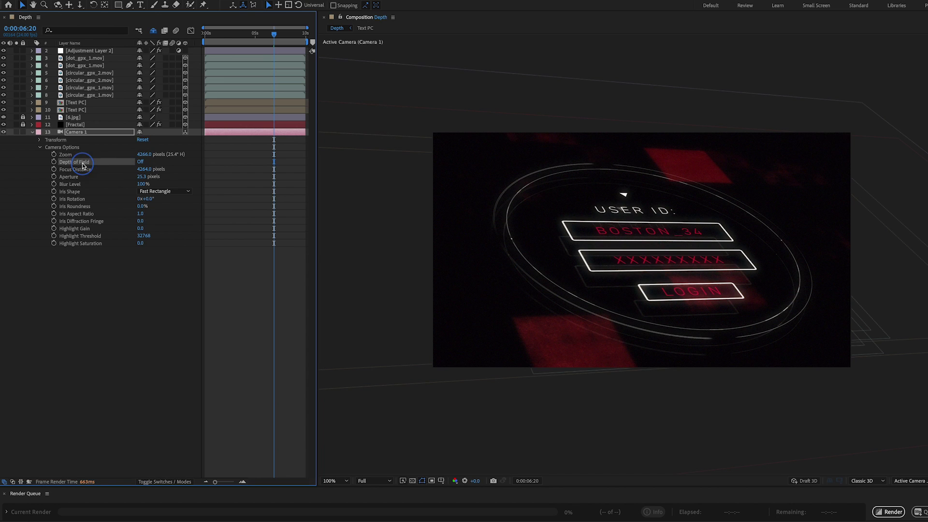
pyautogui.click(140, 161)
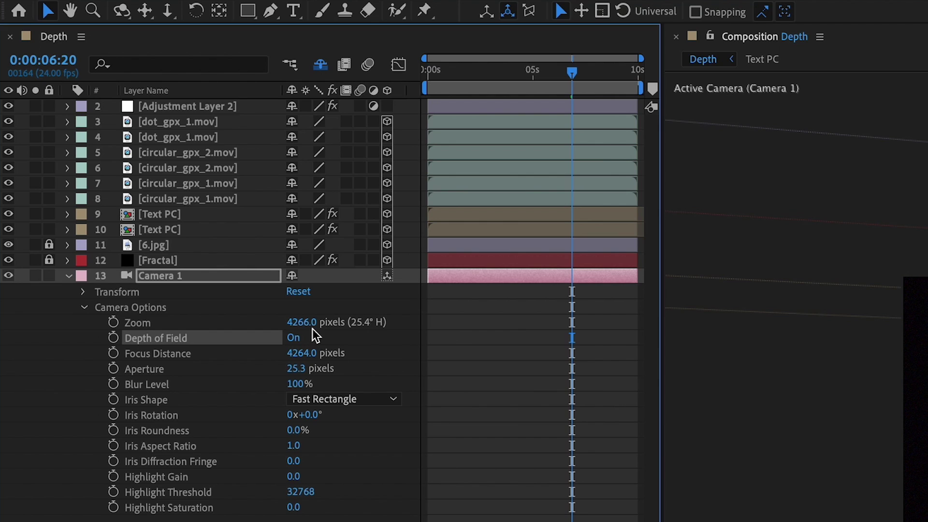
pyautogui.click(140, 370)
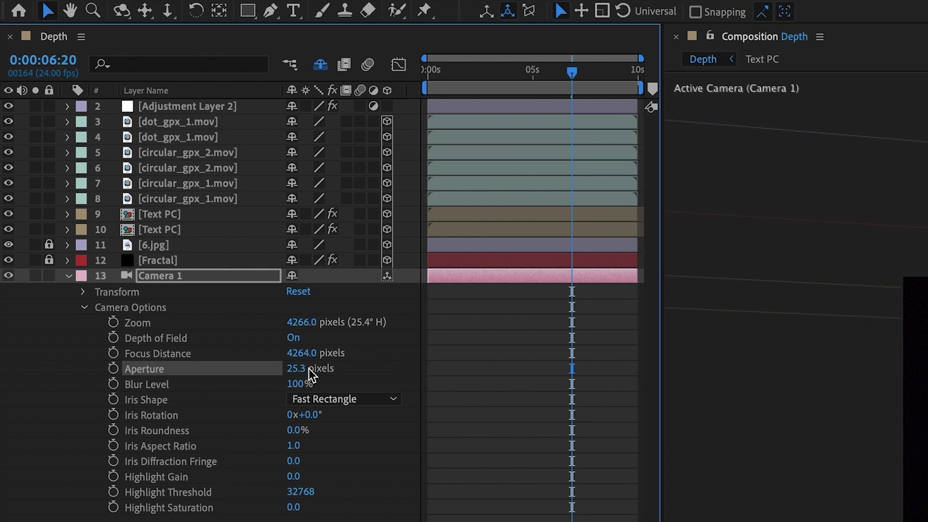
pyautogui.moveTo(297, 373); pyautogui.dragTo(584, 368)
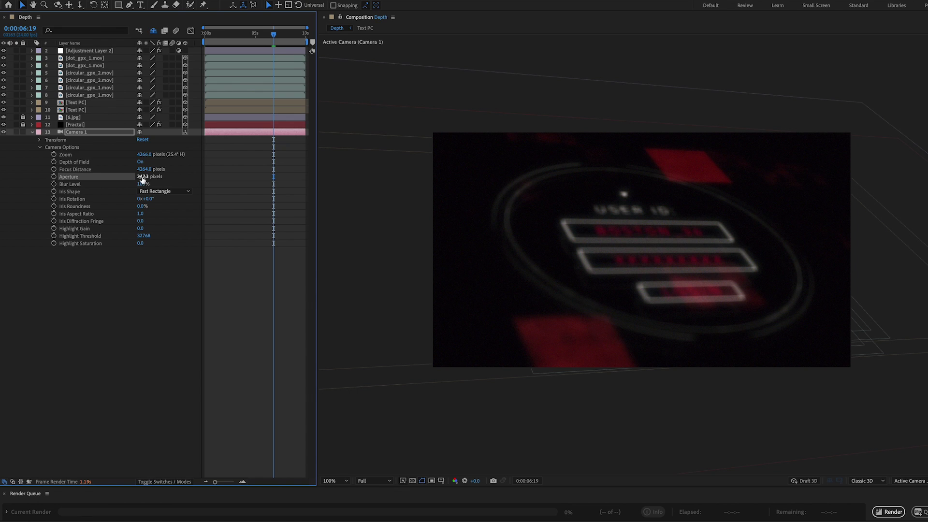
pyautogui.moveTo(142, 177); pyautogui.dragTo(479, 145)
pyautogui.click(144, 176)
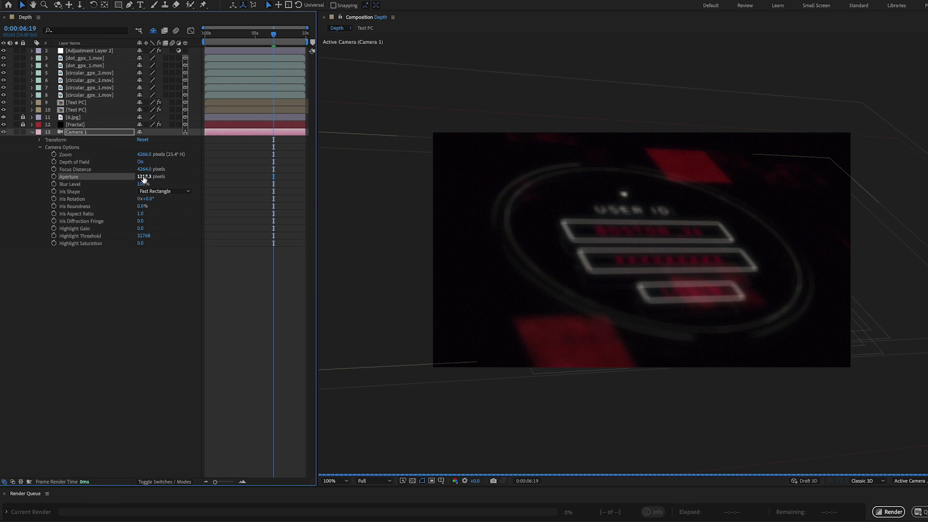
pyautogui.write('2500')
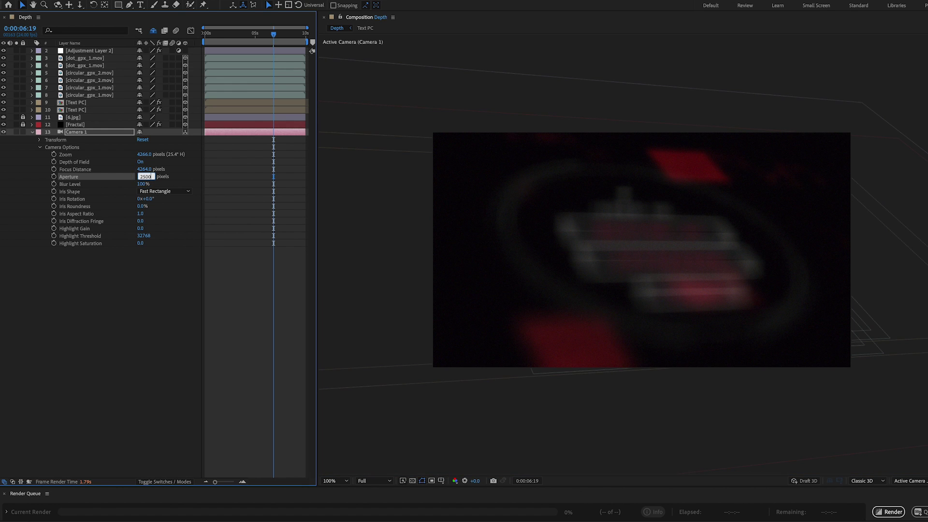
pyautogui.press('Return')
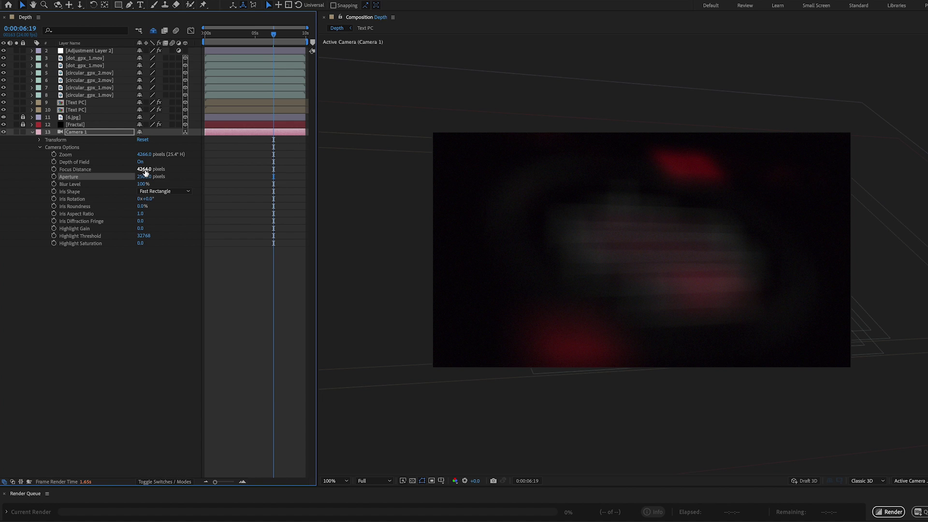
# Step: Pull Camera 1's Focus Distance down to about 2977 pixels
pyautogui.moveTo(144, 170); pyautogui.dragTo(135, 316)
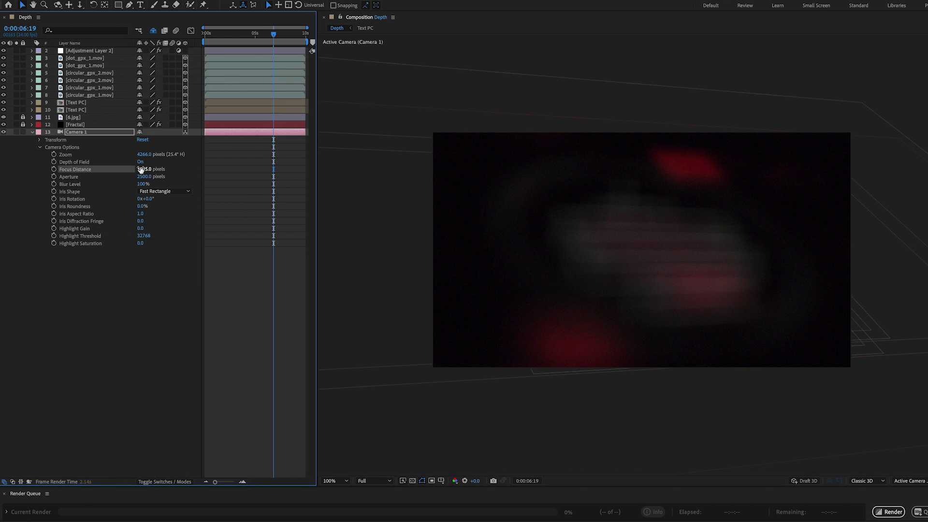
pyautogui.moveTo(140, 167); pyautogui.dragTo(141, 314)
pyautogui.moveTo(141, 170); pyautogui.dragTo(137, 438)
pyautogui.click(143, 172)
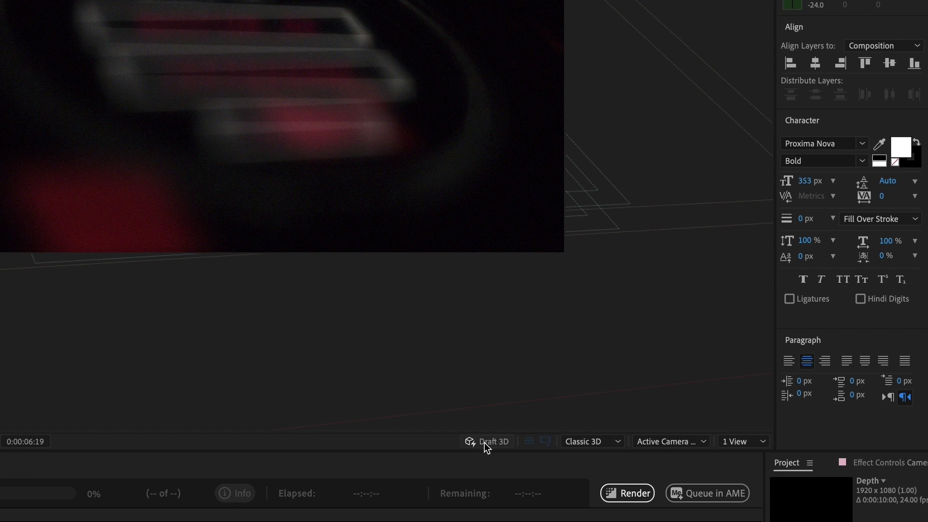
# Step: In a 2 Views layout, show the camera's focus plane and set Focus Distance onto the USER ID field (2652 pixels)
pyautogui.click(749, 446)
pyautogui.click(748, 471)
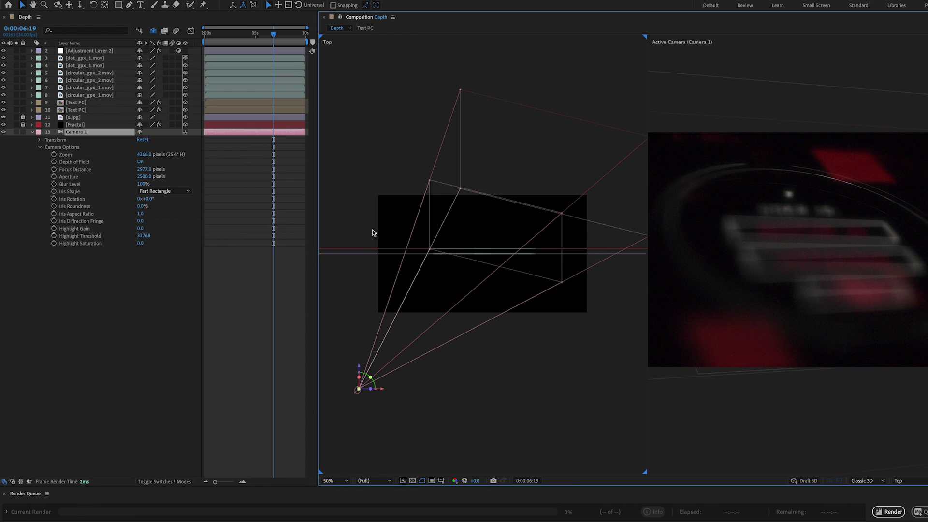
pyautogui.click(365, 234)
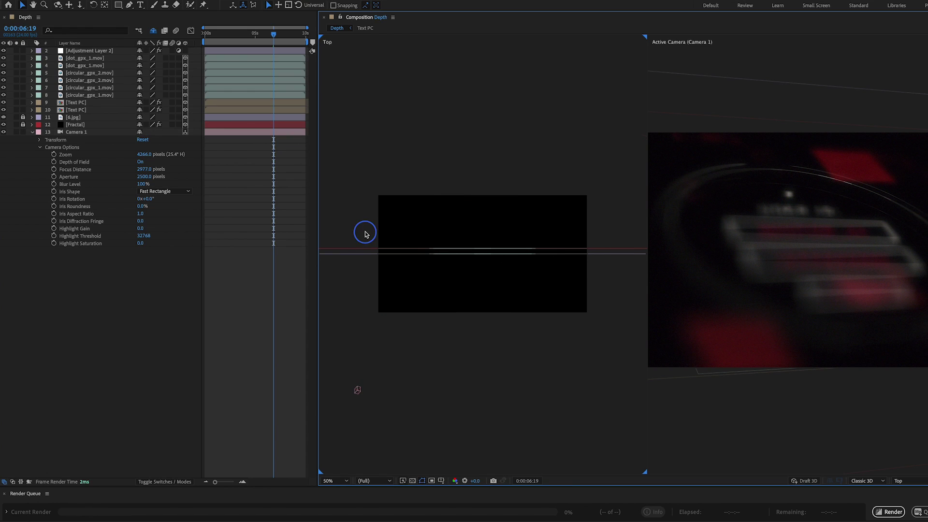
pyautogui.click(357, 390)
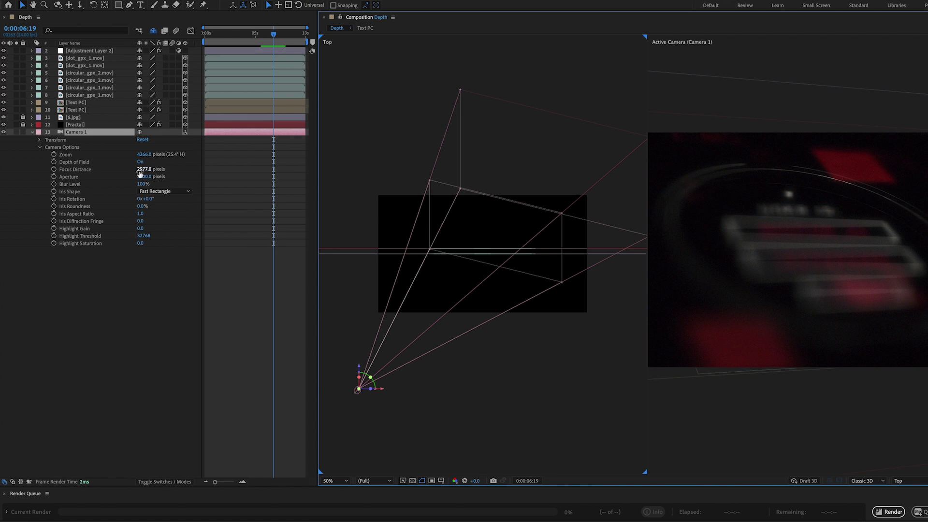
pyautogui.moveTo(143, 172); pyautogui.dragTo(137, 240)
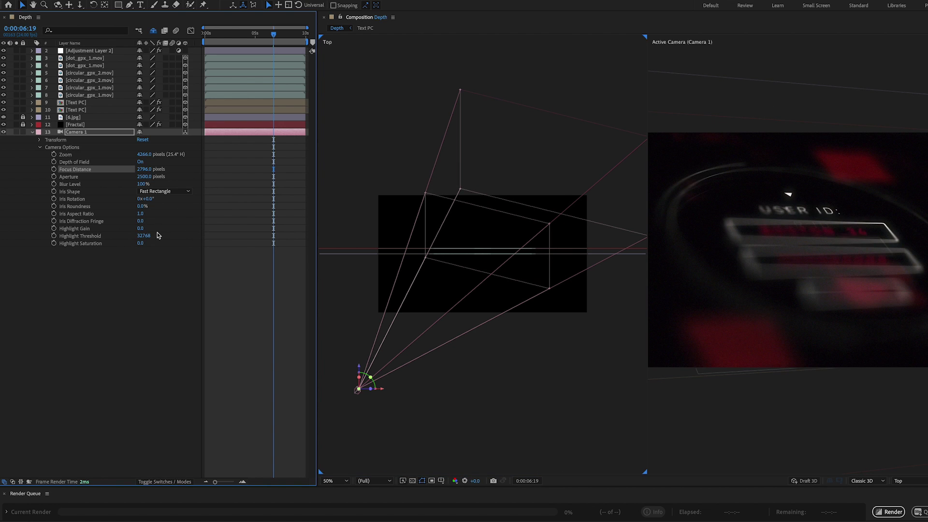
pyautogui.moveTo(151, 168); pyautogui.dragTo(126, 214)
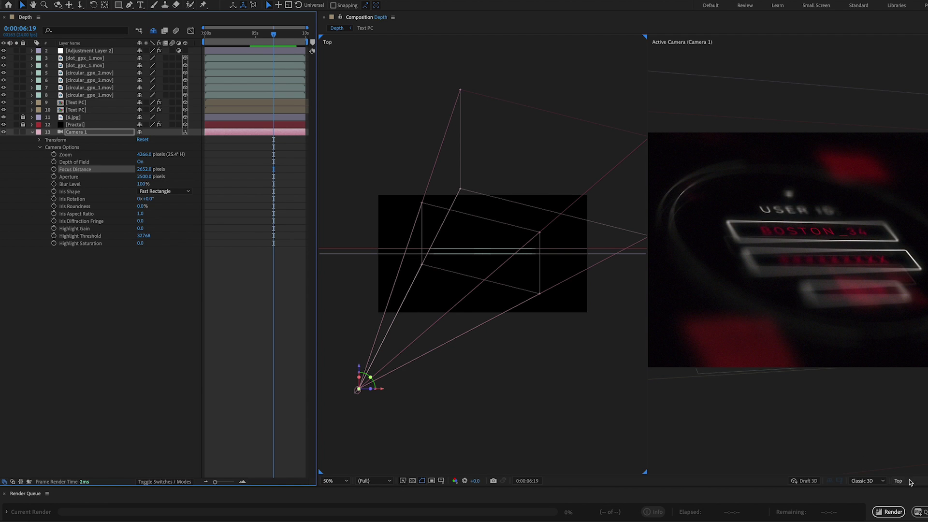
# Step: Return to a single Active Camera view and enable the Focus Distance stopwatch near the start
pyautogui.hotkey('ctrl', 'alt', 'shift', 'n')
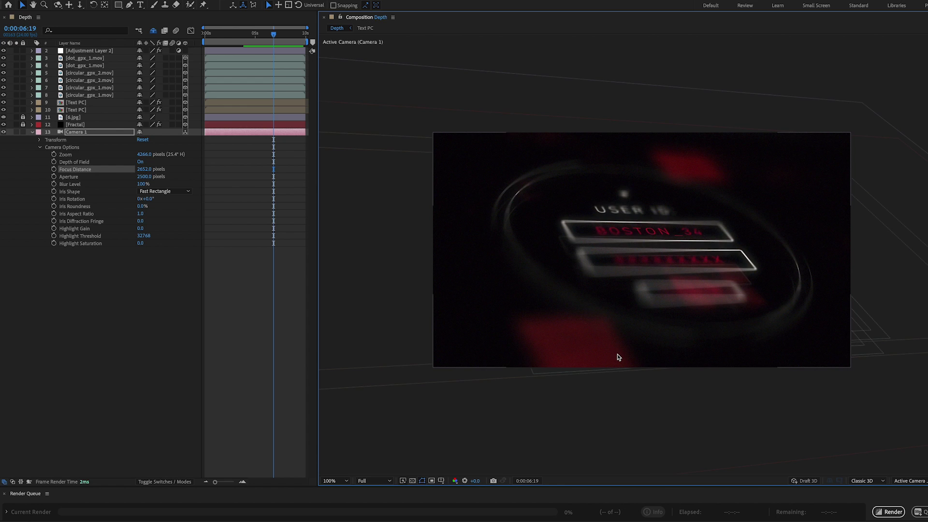
pyautogui.scroll(4, 616, 353)
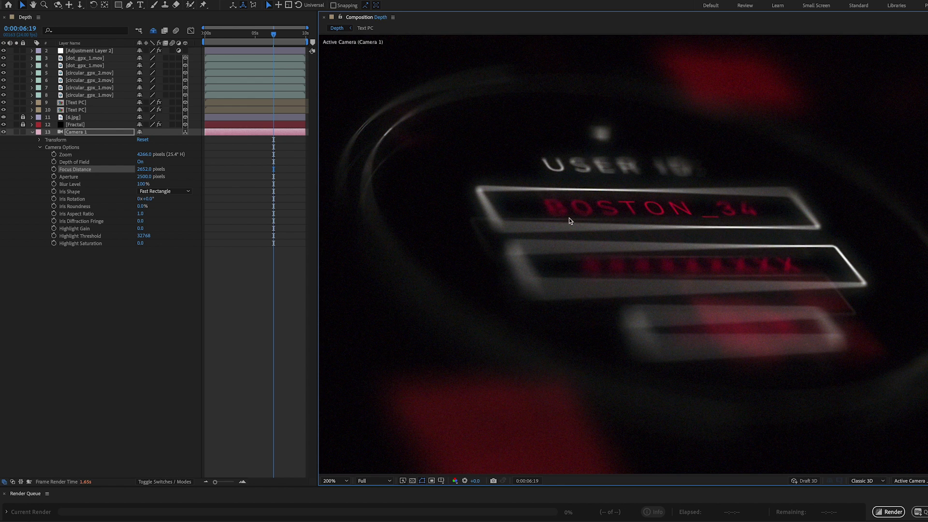
pyautogui.click(278, 117)
pyautogui.moveTo(232, 34); pyautogui.dragTo(221, 38)
pyautogui.click(54, 170)
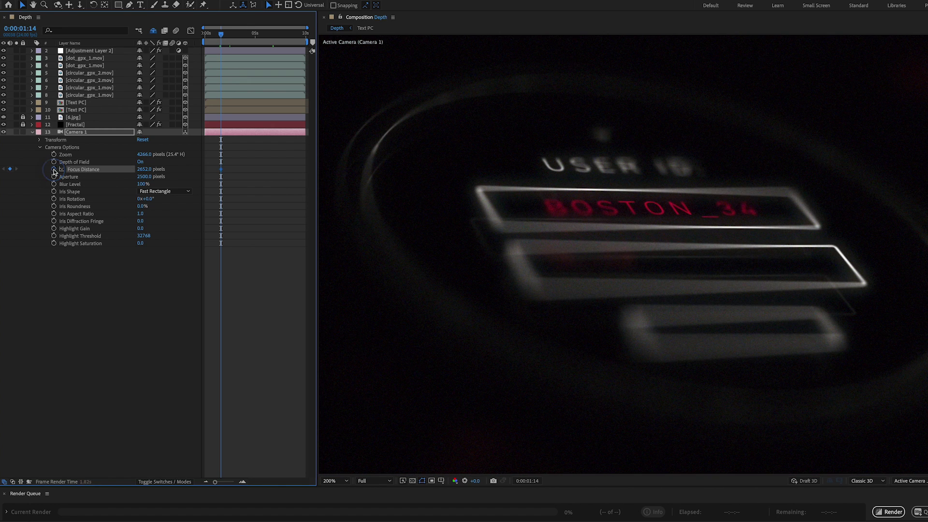
# Step: Add Focus Distance keyframes at about 2:13, 4:04 and 5:03, ending at 2411 pixels
pyautogui.click(229, 36)
pyautogui.moveTo(230, 36); pyautogui.dragTo(229, 43)
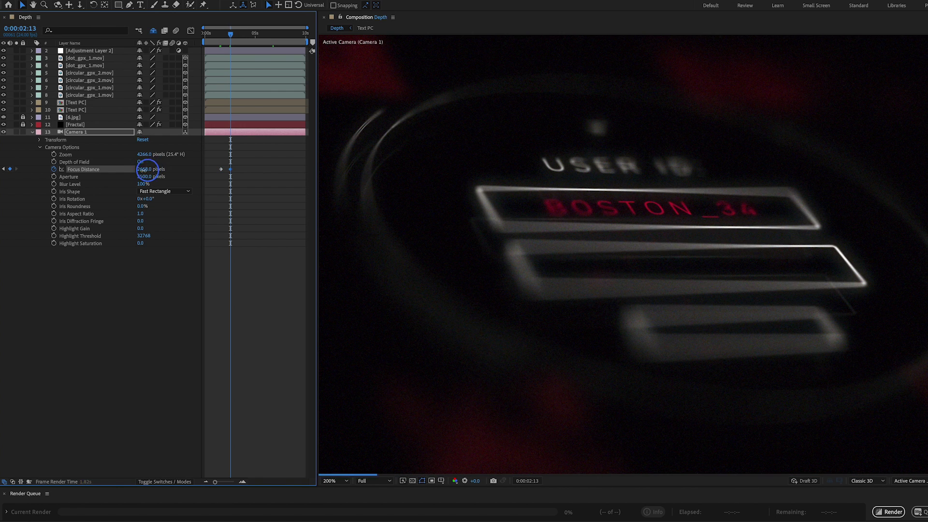
pyautogui.moveTo(144, 171); pyautogui.dragTo(68, 175)
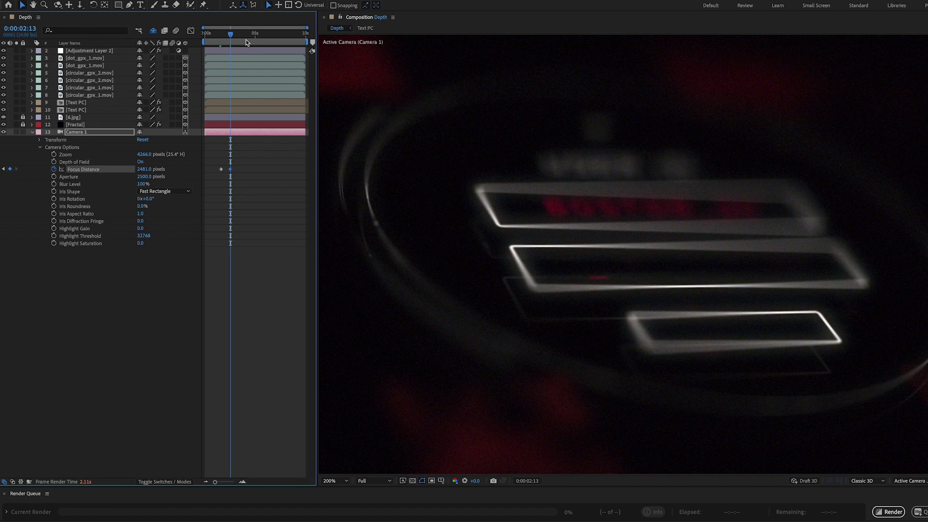
pyautogui.moveTo(244, 36); pyautogui.dragTo(247, 36)
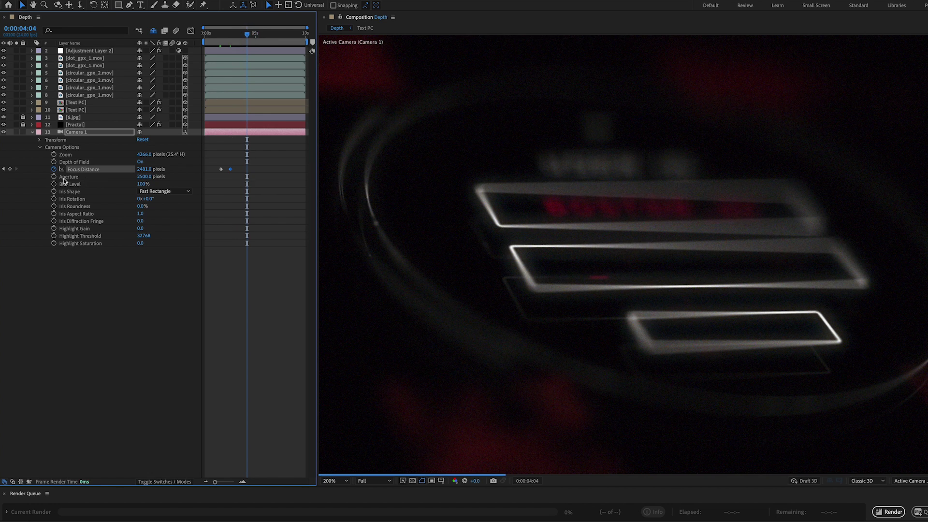
pyautogui.click(10, 169)
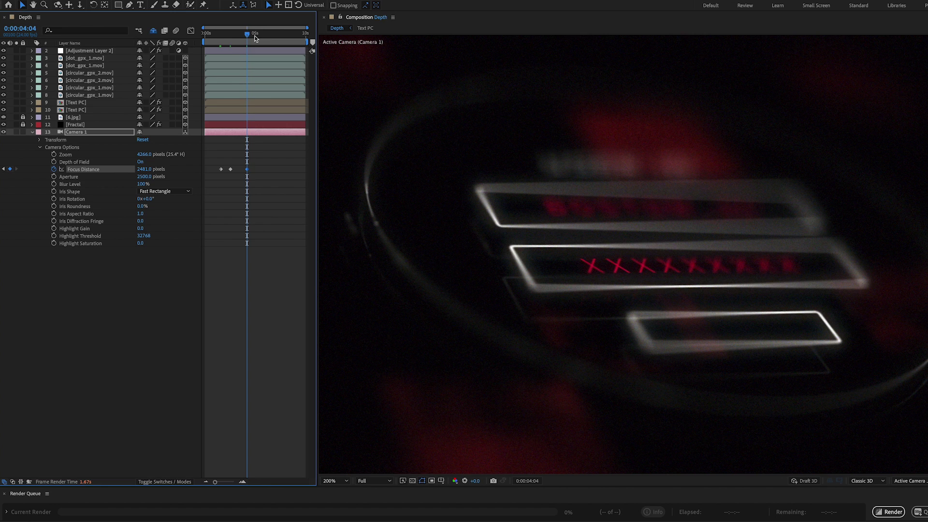
pyautogui.moveTo(254, 38); pyautogui.dragTo(256, 36)
pyautogui.moveTo(143, 172); pyautogui.dragTo(119, 248)
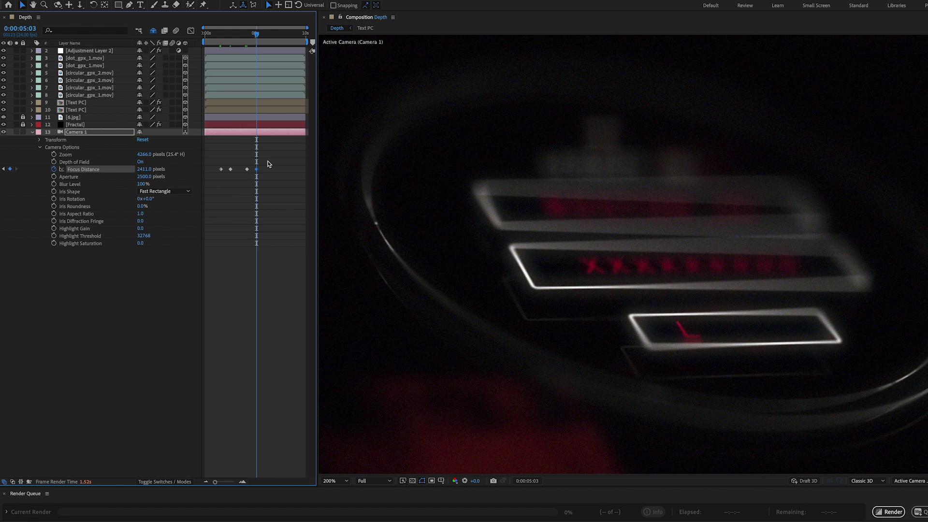
# Step: Apply Easy Ease to all the Focus Distance keyframes
pyautogui.moveTo(268, 165); pyautogui.dragTo(197, 180)
pyautogui.rightClick(231, 169)
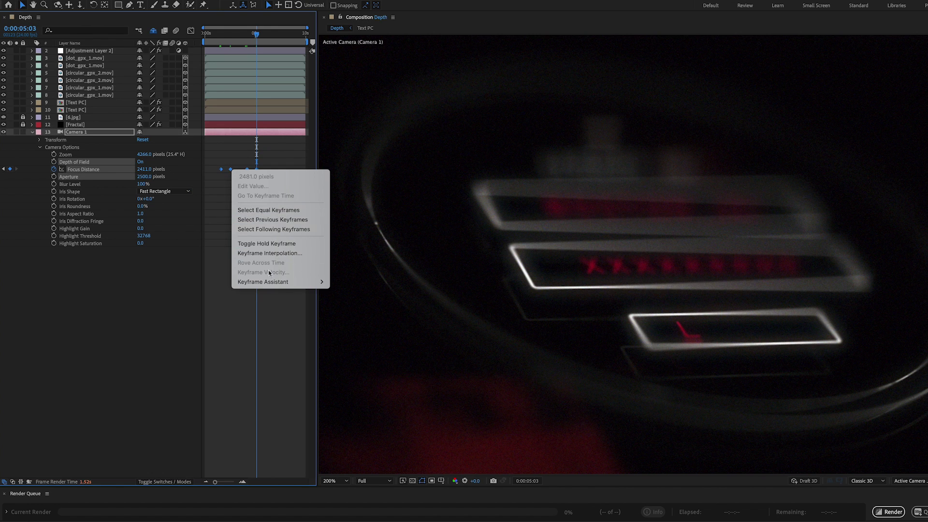
pyautogui.moveTo(290, 282)
pyautogui.click(358, 309)
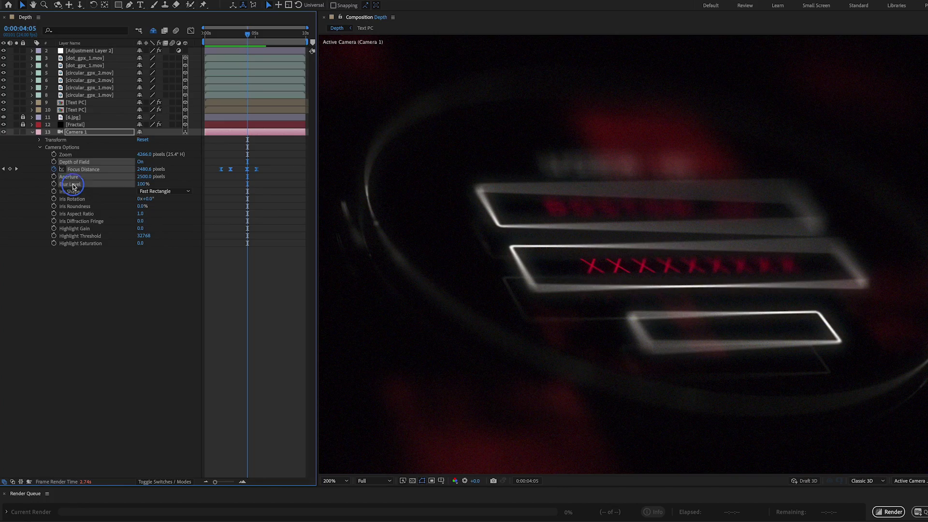
# Step: Try Blur Level 200% with Aperture 1000 pixels and take a snapshot of that frame
pyautogui.click(141, 185)
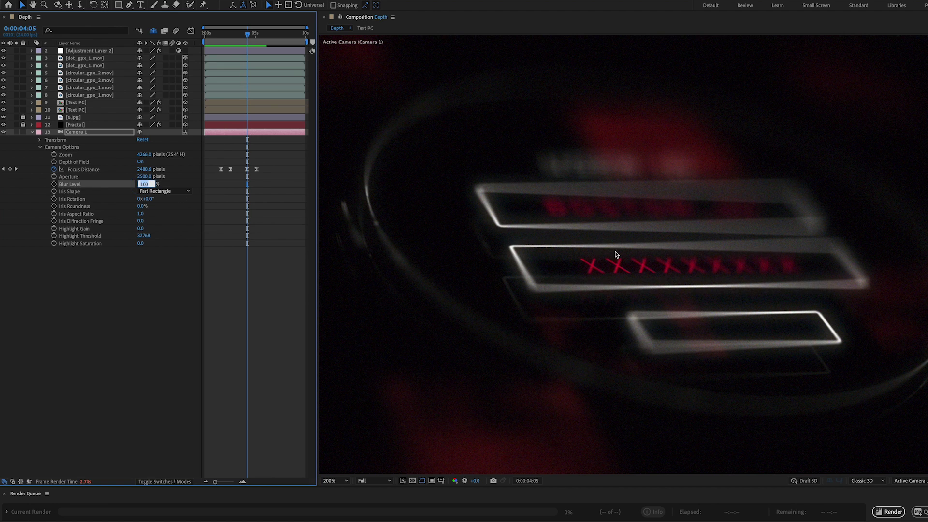
pyautogui.write('200')
pyautogui.press('Return')
pyautogui.click(142, 178)
pyautogui.write('1000')
pyautogui.press('Return')
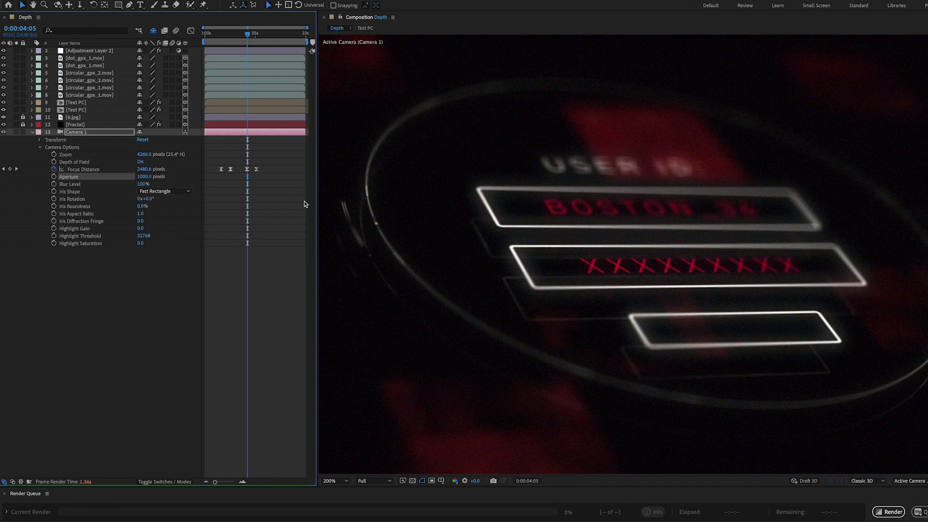
pyautogui.click(143, 184)
pyautogui.write('200')
pyautogui.press('Return')
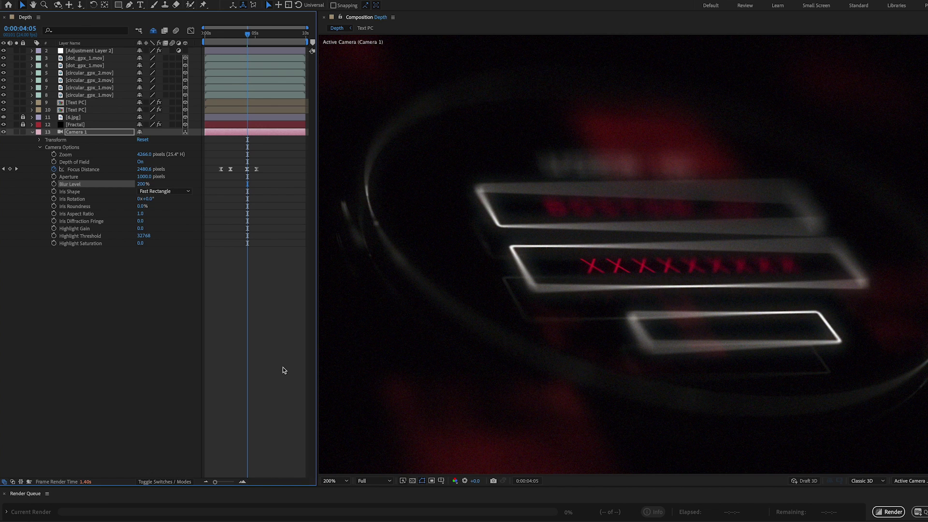
pyautogui.click(493, 481)
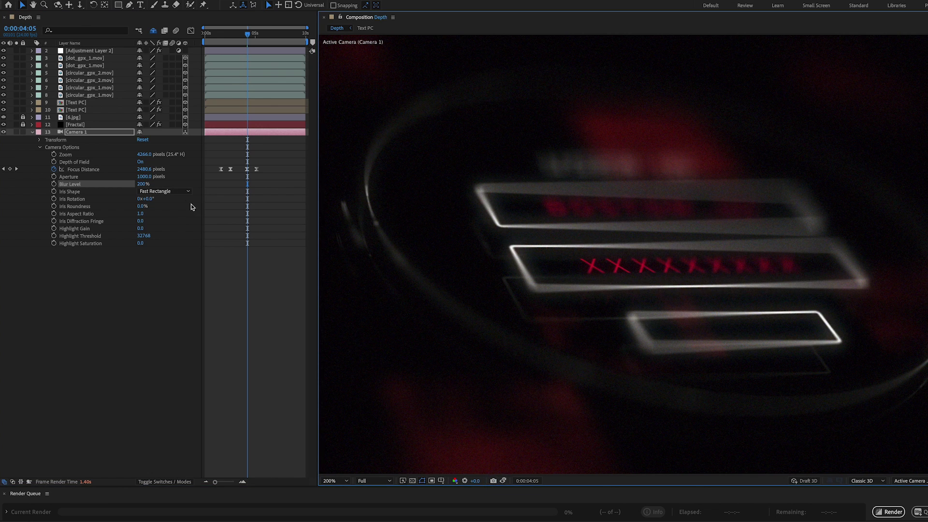
# Step: Restore Blur Level 100% and Aperture 2500 pixels, then compare the render against the snapshot
pyautogui.click(143, 185)
pyautogui.write('100')
pyautogui.press('Return')
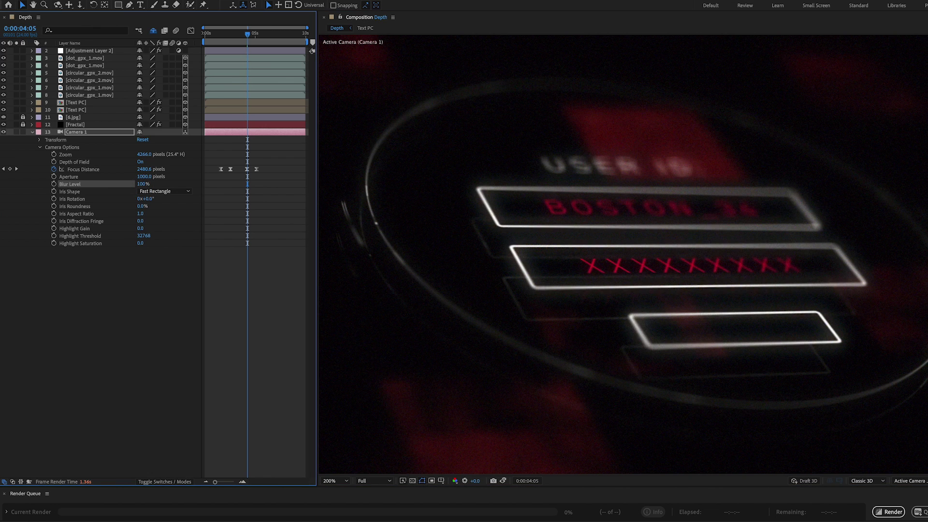
pyautogui.click(143, 177)
pyautogui.write('2500')
pyautogui.press('Return')
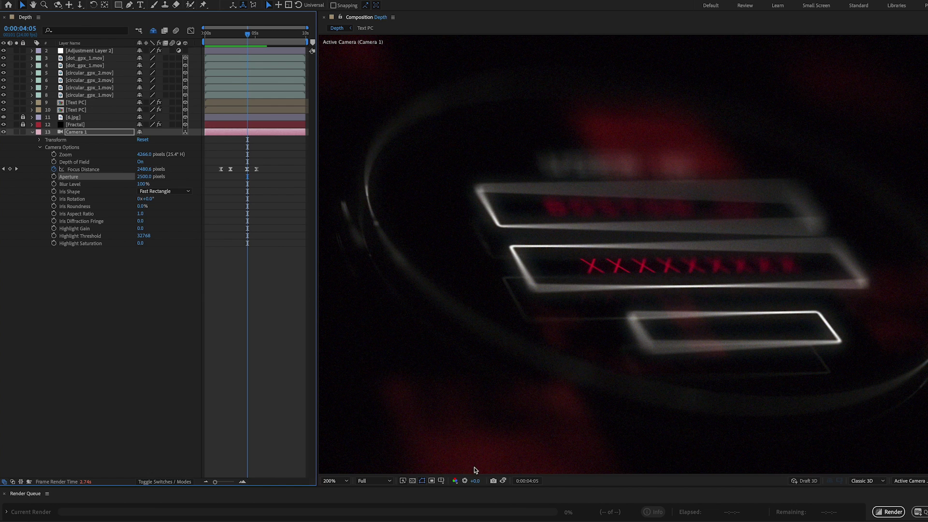
pyautogui.click(503, 481)
pyautogui.click(503, 481)
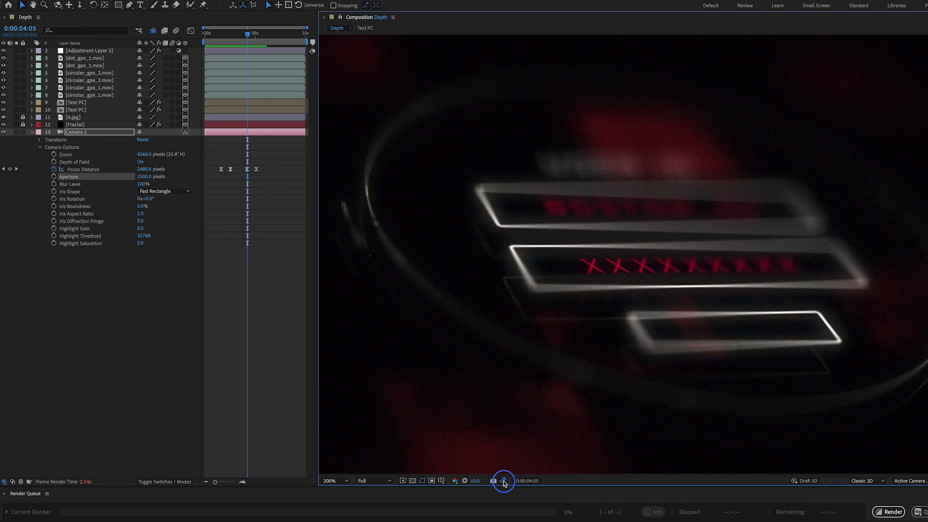
pyautogui.click(503, 481)
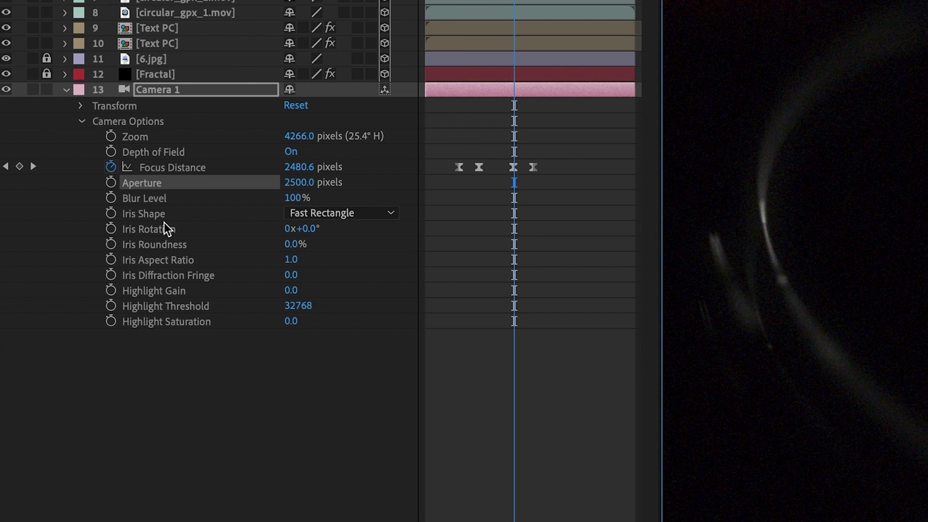
# Step: Browse the iris shapes, keep Fast Rectangle, and take a snapshot of the current blurred render
pyautogui.click(146, 213)
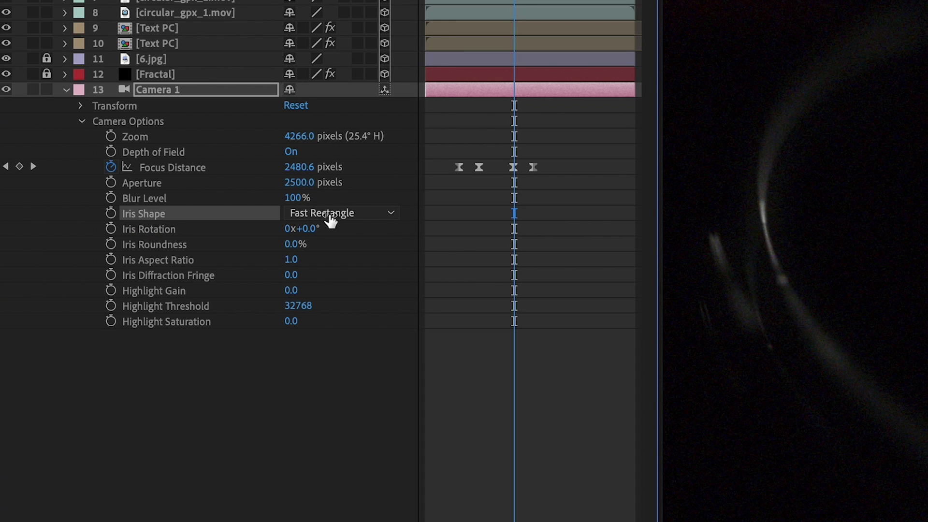
pyautogui.click(346, 215)
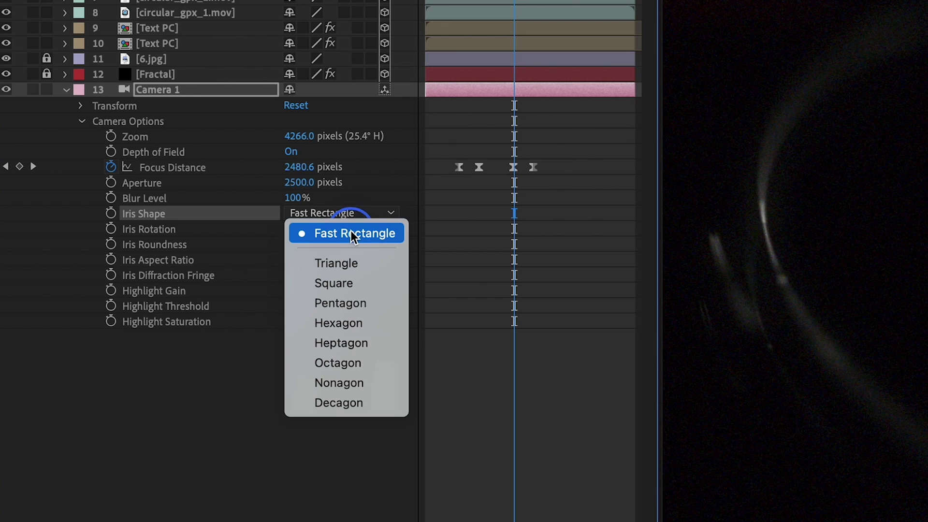
pyautogui.click(408, 235)
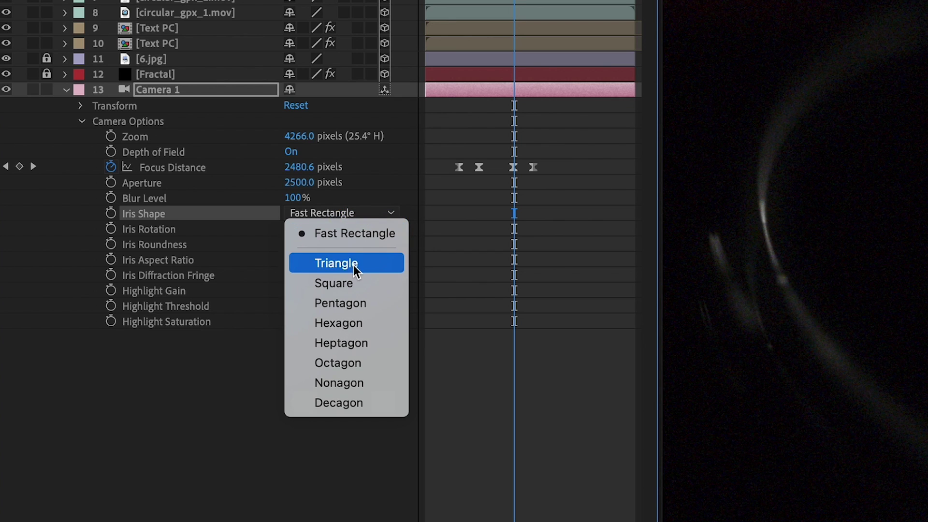
pyautogui.click(348, 234)
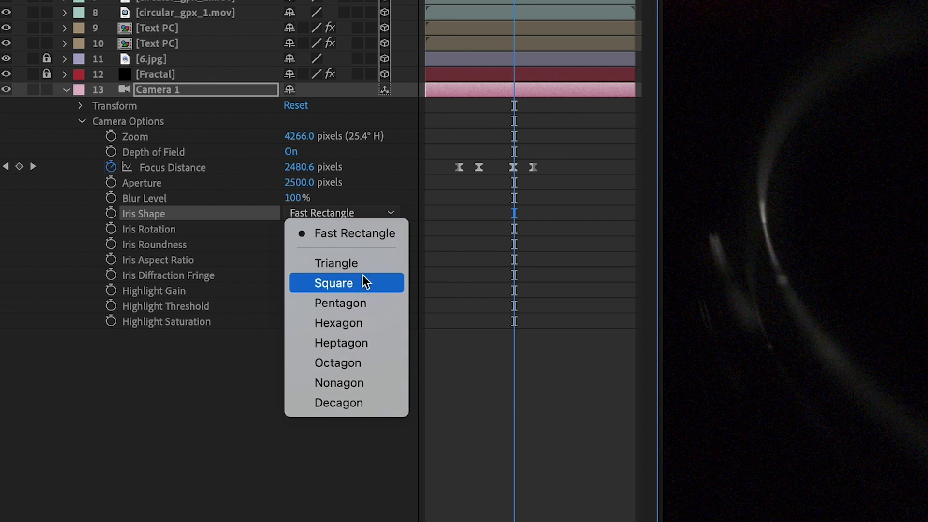
pyautogui.press('Escape')
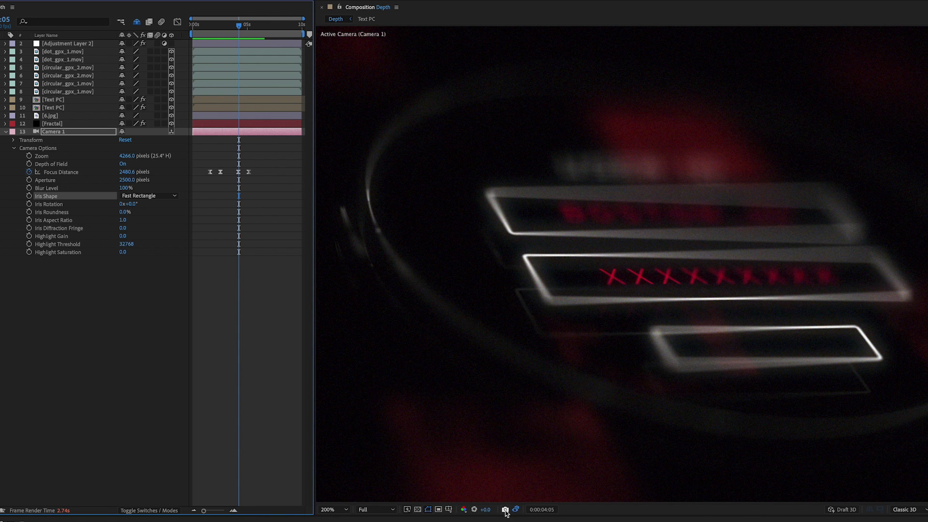
pyautogui.click(505, 509)
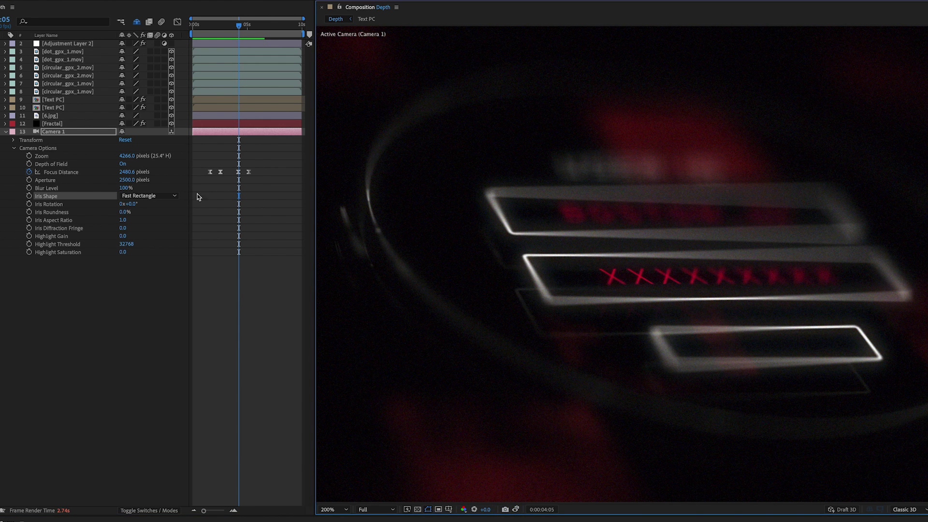
# Step: Set Camera 1's Iris Shape to Triangle
pyautogui.click(148, 198)
pyautogui.click(169, 198)
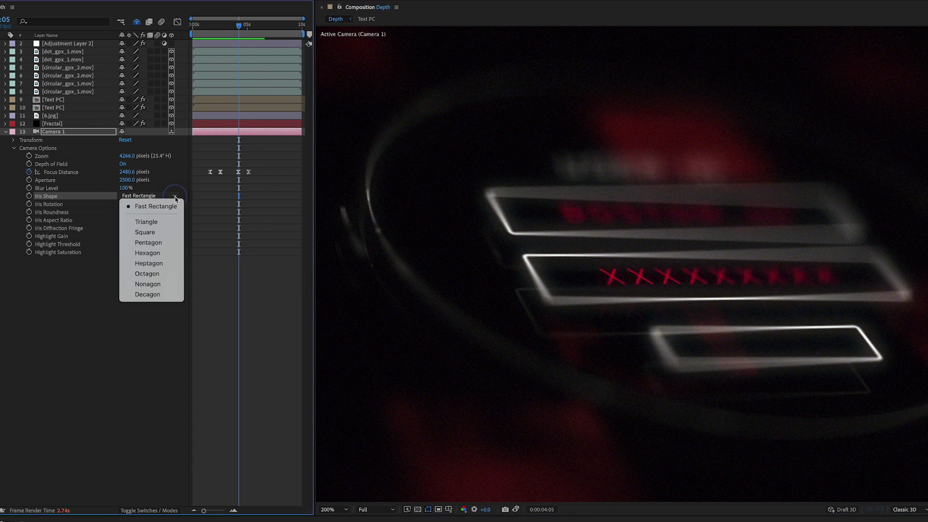
pyautogui.click(163, 221)
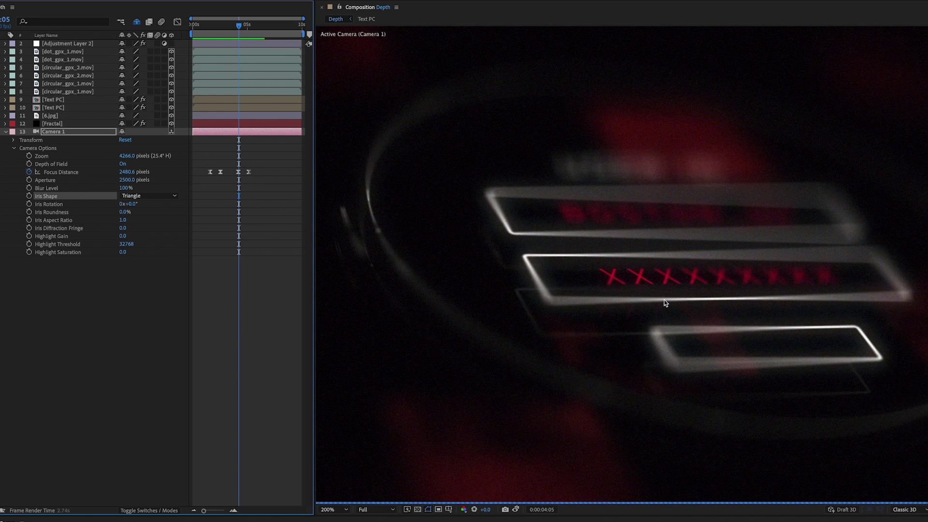
# Step: Compare the triangle-iris render with the snapshot, then change Iris Shape to Square
pyautogui.click(515, 510)
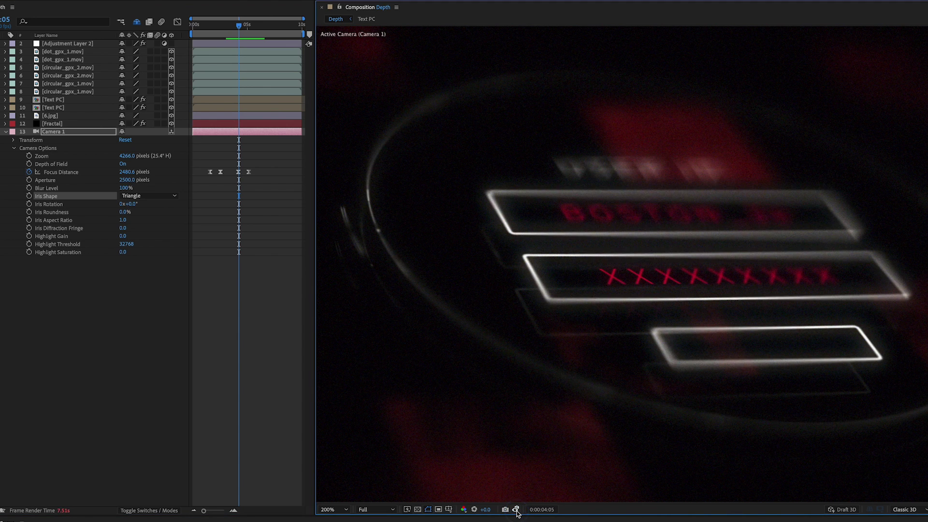
pyautogui.click(854, 235)
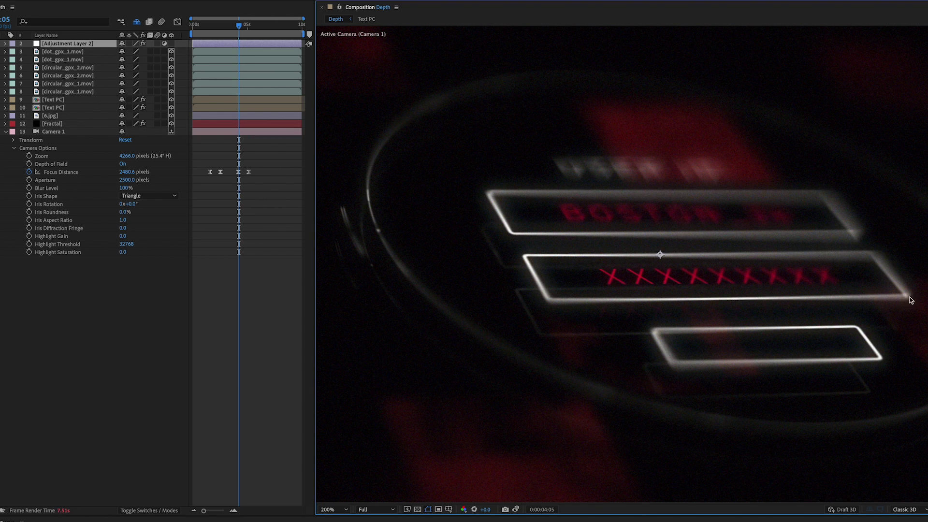
pyautogui.click(516, 510)
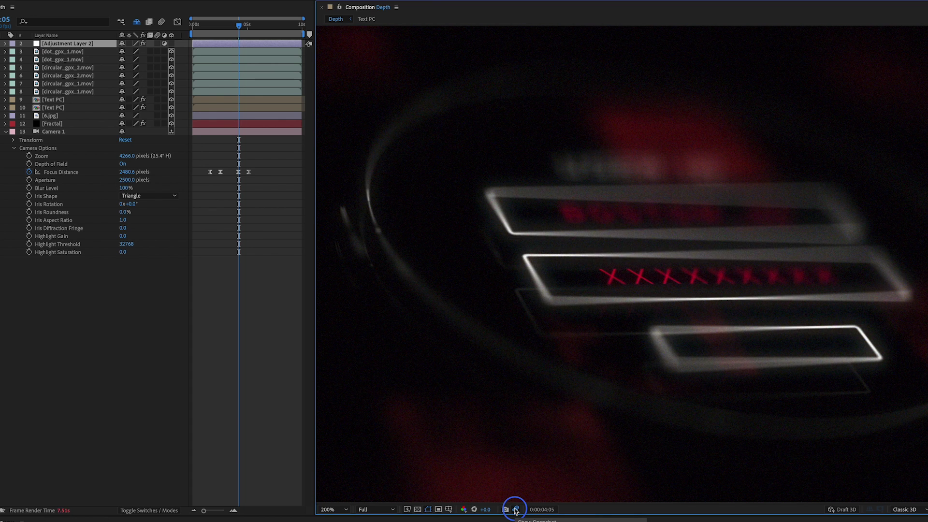
pyautogui.moveTo(516, 511); pyautogui.dragTo(516, 511)
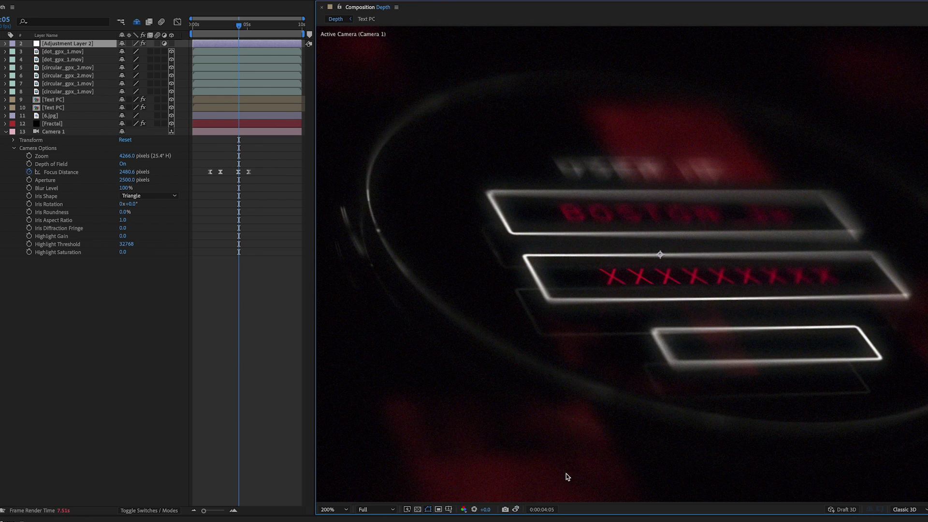
pyautogui.click(155, 195)
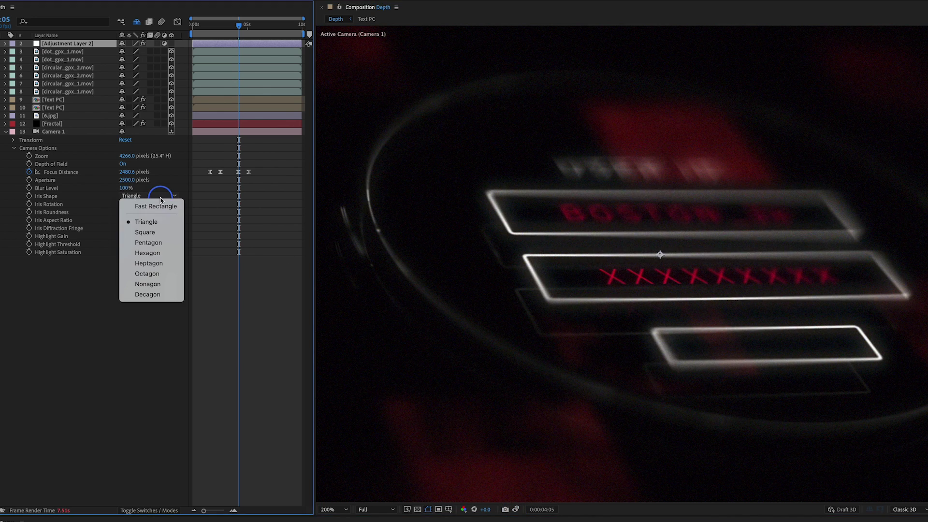
pyautogui.click(159, 233)
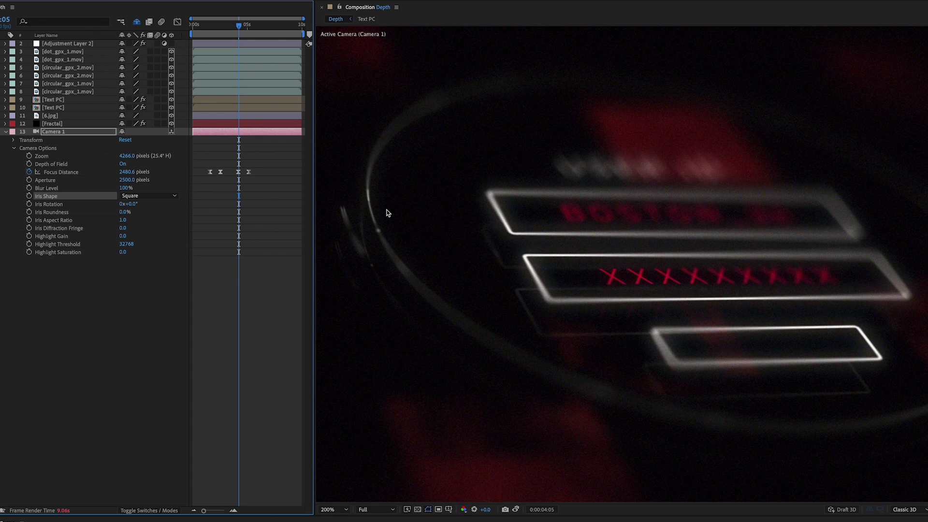
# Step: Change Camera 1's iris shape through Pentagon and Hexagon, ending on Heptagon
pyautogui.click(145, 196)
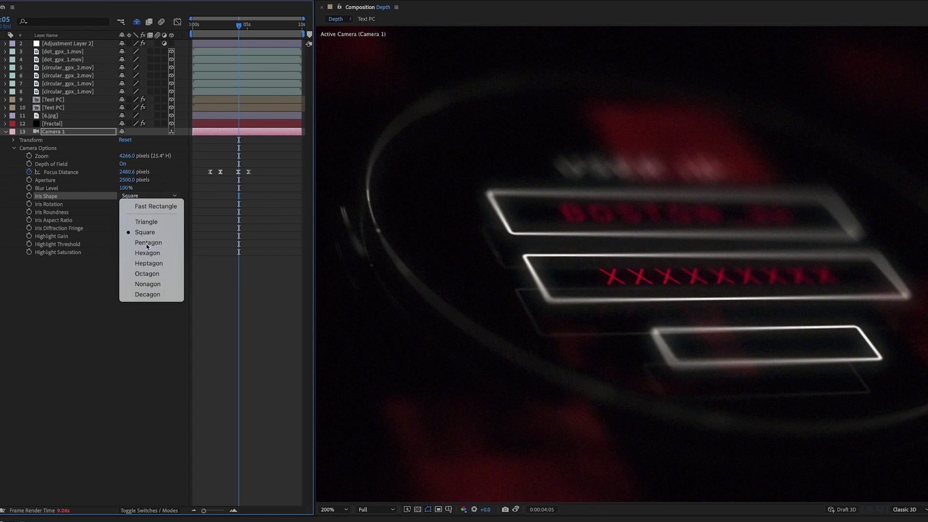
pyautogui.click(148, 246)
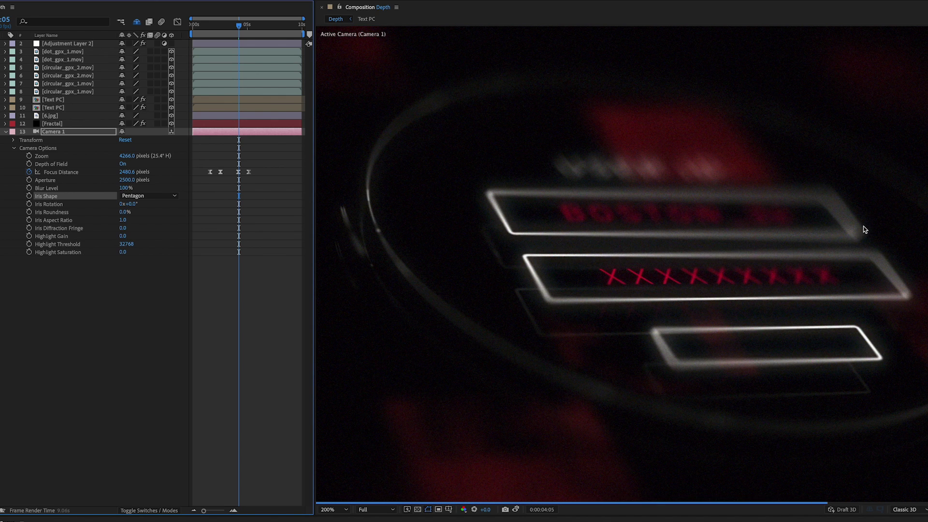
pyautogui.click(145, 196)
pyautogui.click(164, 202)
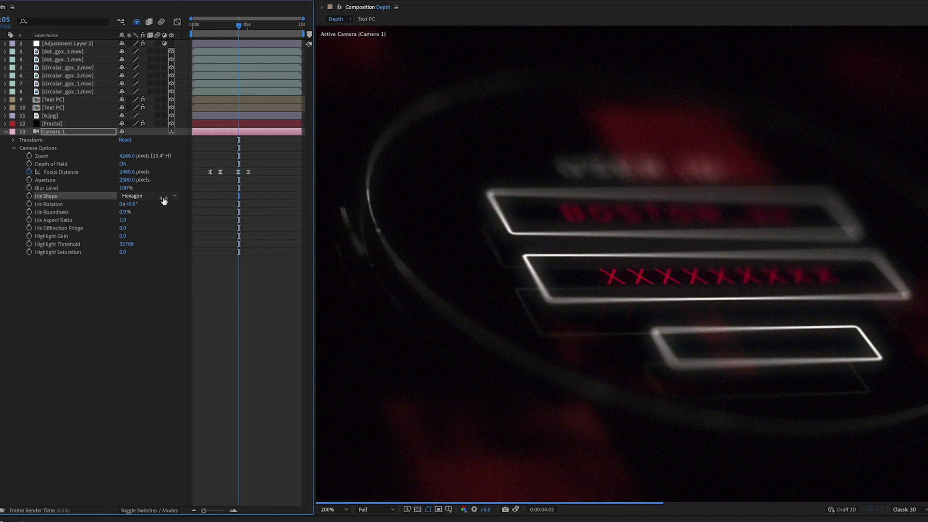
pyautogui.click(163, 199)
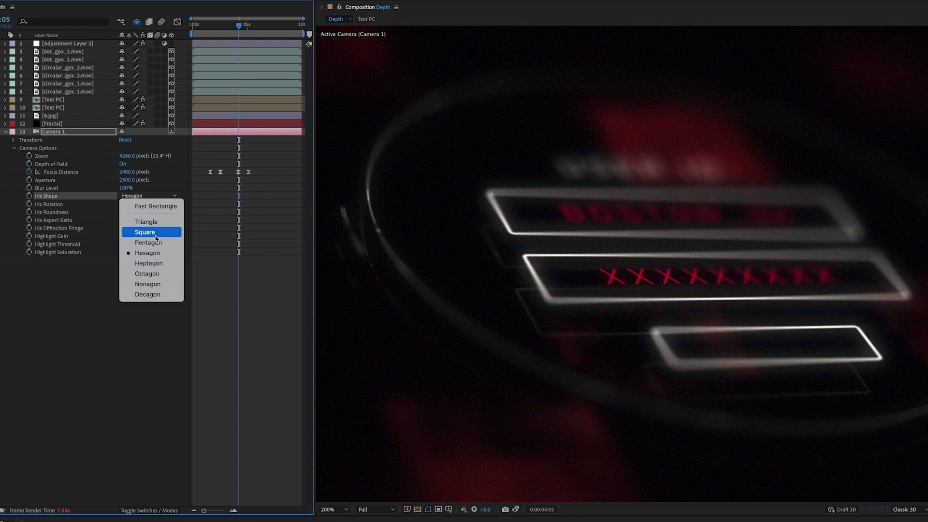
pyautogui.click(156, 264)
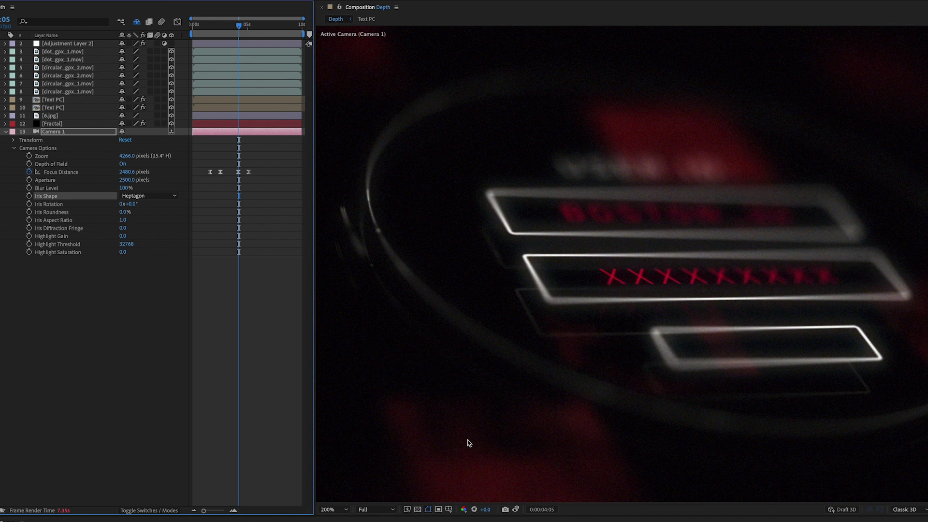
# Step: Compare the heptagon bokeh render against the earlier snapshot twice
pyautogui.click(516, 510)
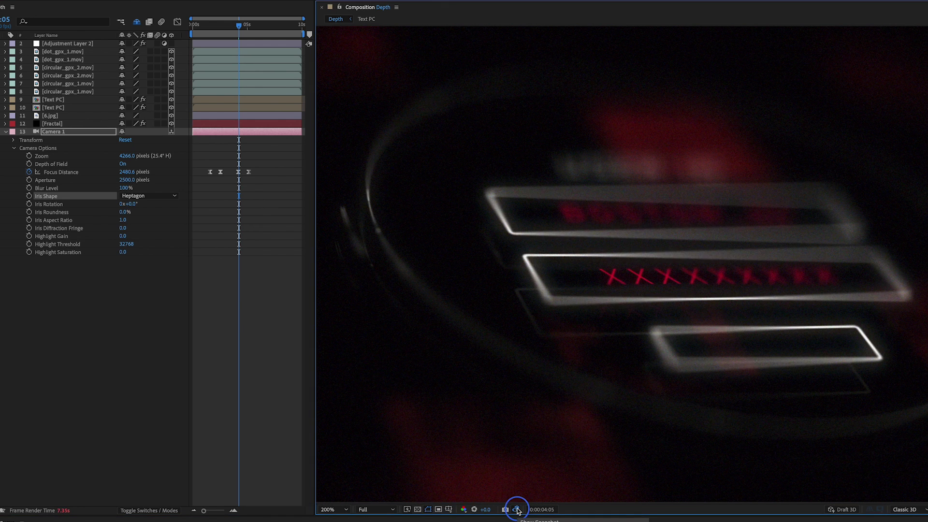
pyautogui.click(516, 509)
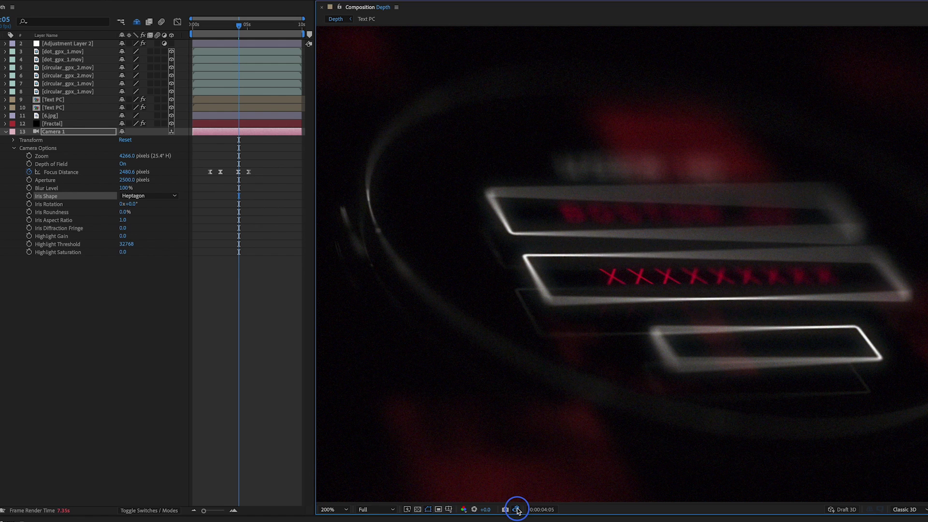